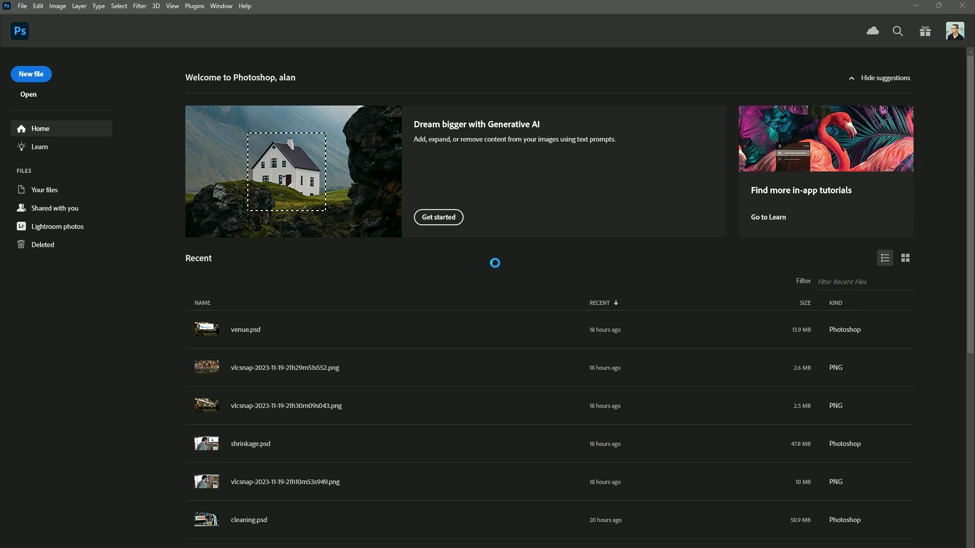
# Create a new 1000 × 1000 px Photoshop document and fit it in view
pyautogui.click(37, 75)
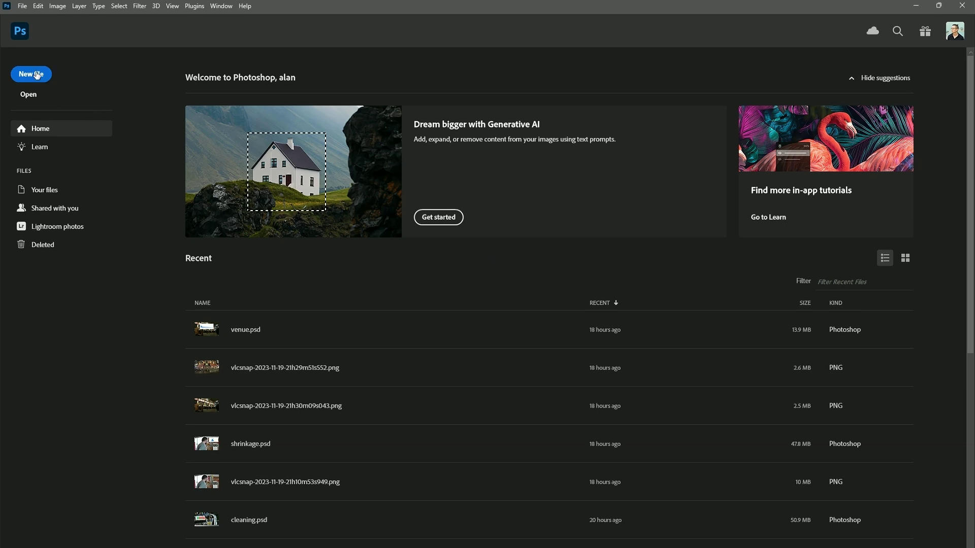
pyautogui.moveTo(453, 144); pyautogui.dragTo(414, 158)
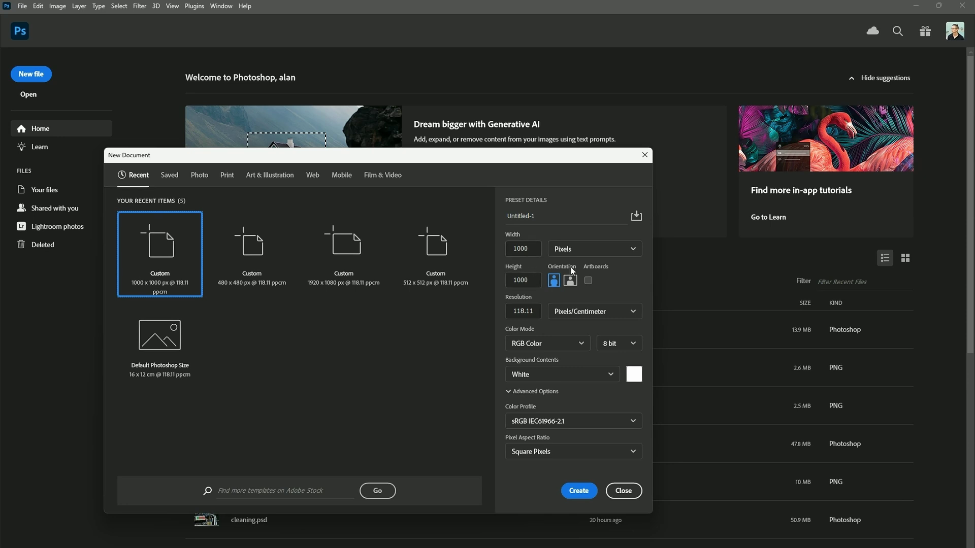
pyautogui.click(579, 491)
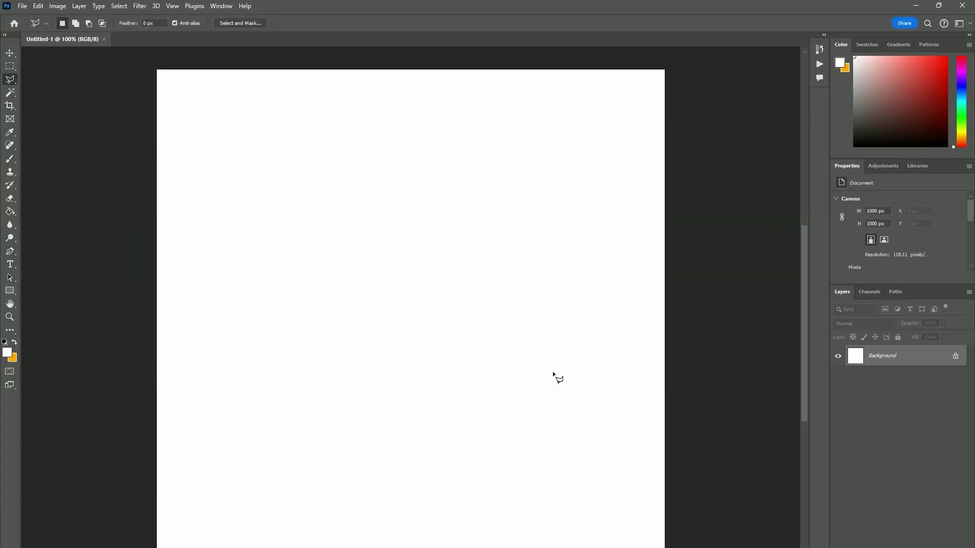
pyautogui.hotkey('ctrl', '0')
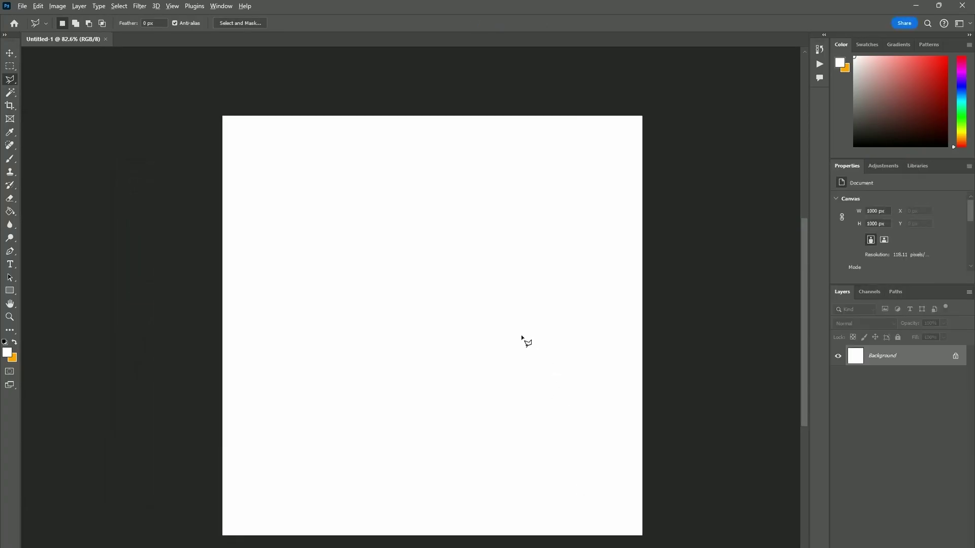
# Place the nike 2 image from Explorer onto the canvas, scaled down slightly and centred
pyautogui.hotkey('alt', 'Tab')
pyautogui.hotkey('alt', 'Tab')
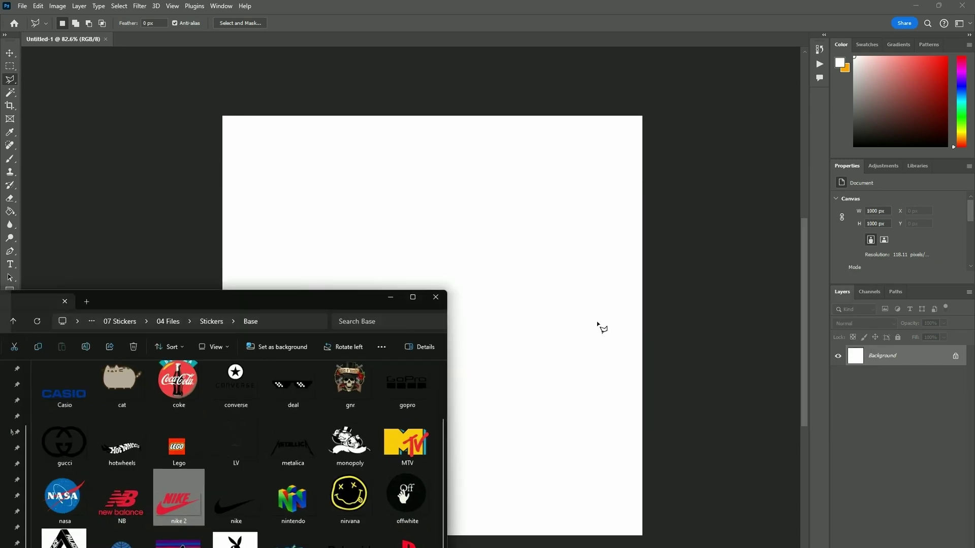
pyautogui.moveTo(262, 285); pyautogui.dragTo(308, 221)
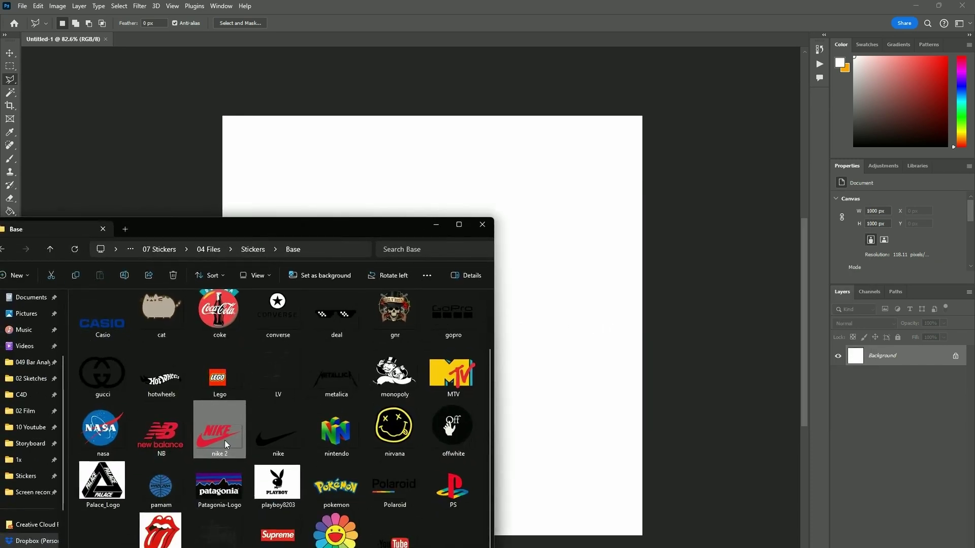
pyautogui.moveTo(227, 437); pyautogui.dragTo(543, 333)
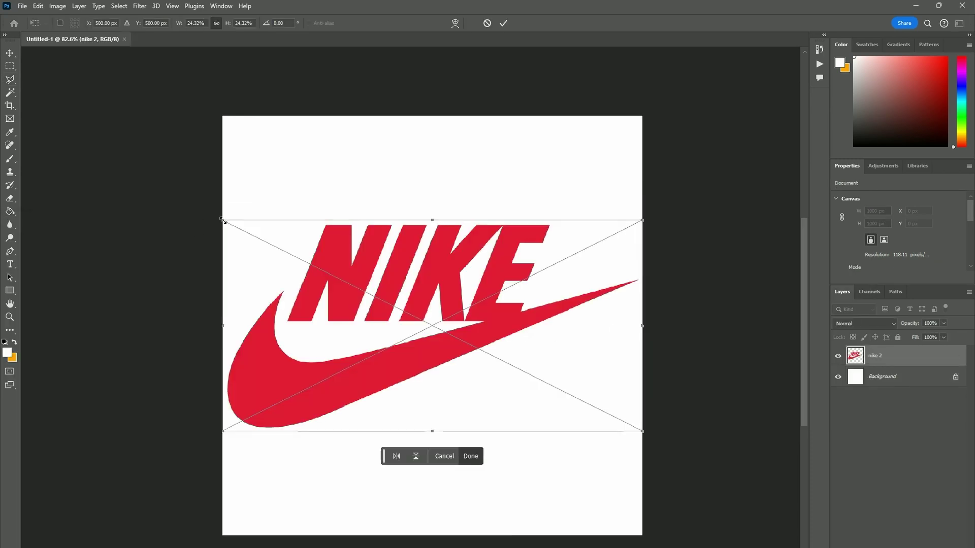
pyautogui.moveTo(224, 221); pyautogui.dragTo(247, 234)
pyautogui.moveTo(419, 316); pyautogui.dragTo(407, 309)
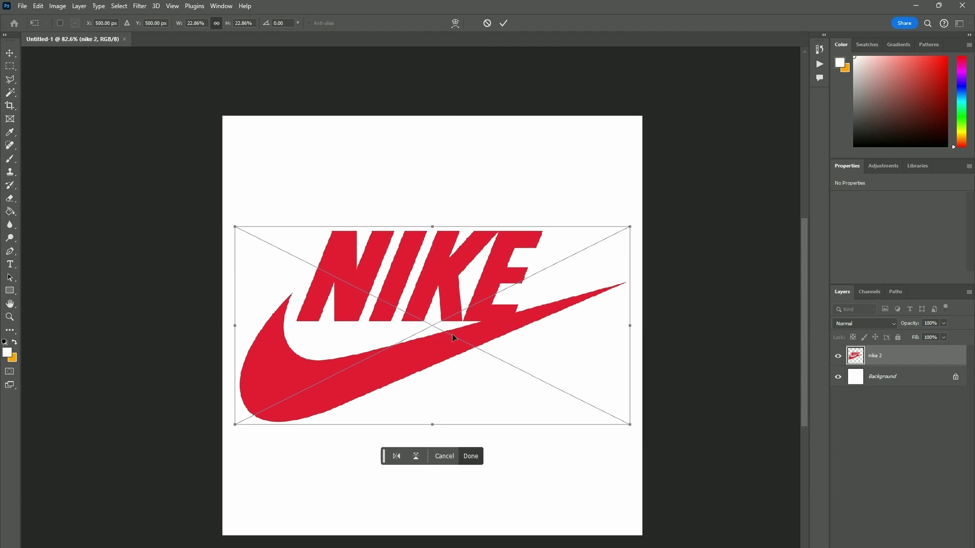
pyautogui.press('Return')
pyautogui.press('l')
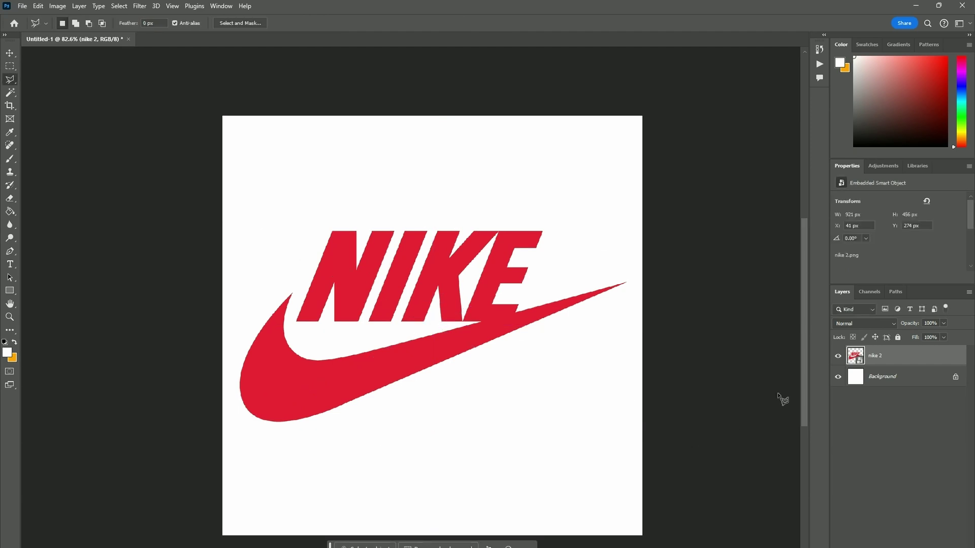
# Hide the Background layer and select only the Nike logo with the Magic Wand and Select Inverse
pyautogui.click(838, 378)
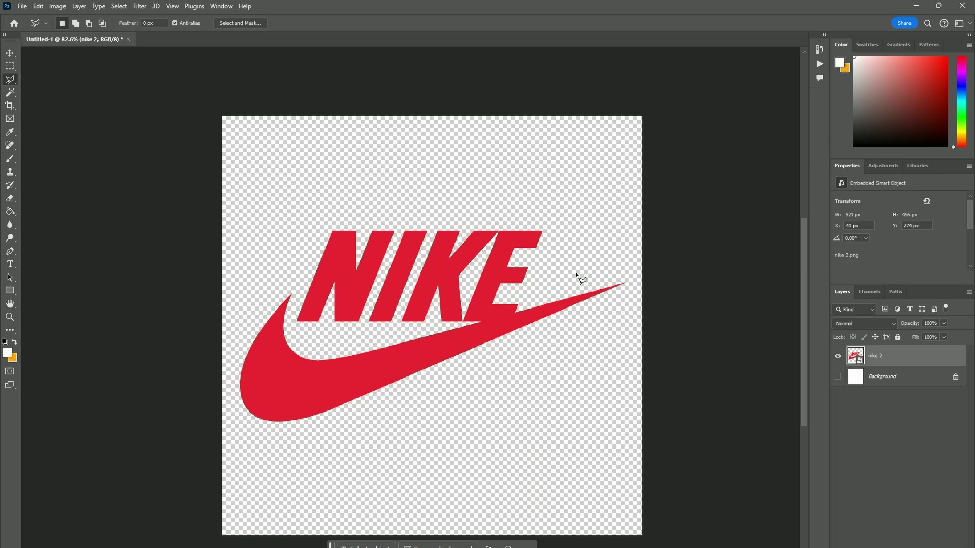
pyautogui.press('w')
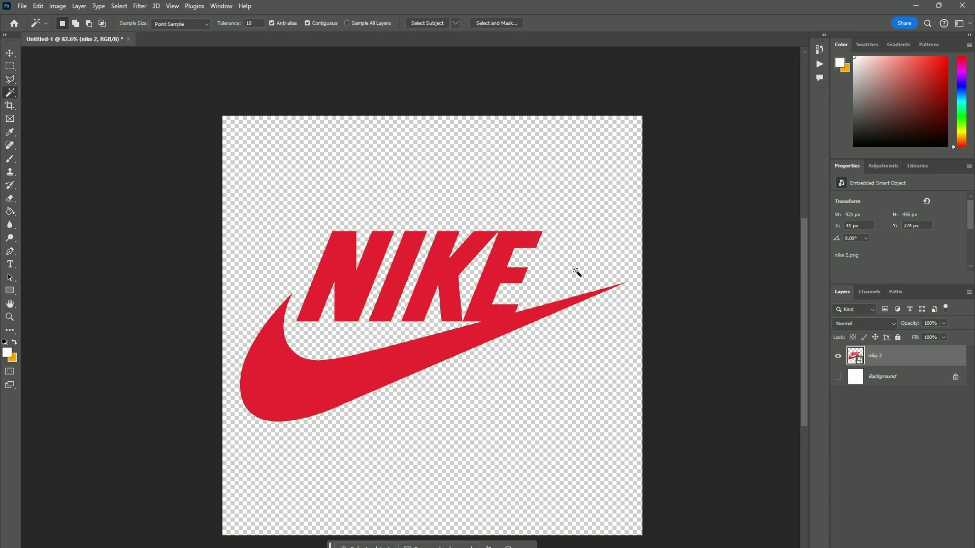
pyautogui.click(571, 230)
pyautogui.rightClick(578, 238)
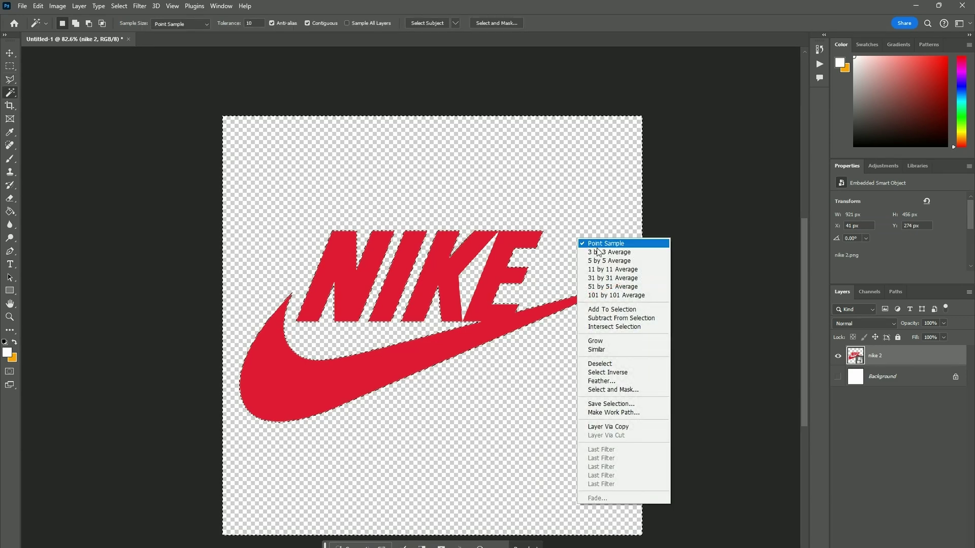
pyautogui.click(632, 372)
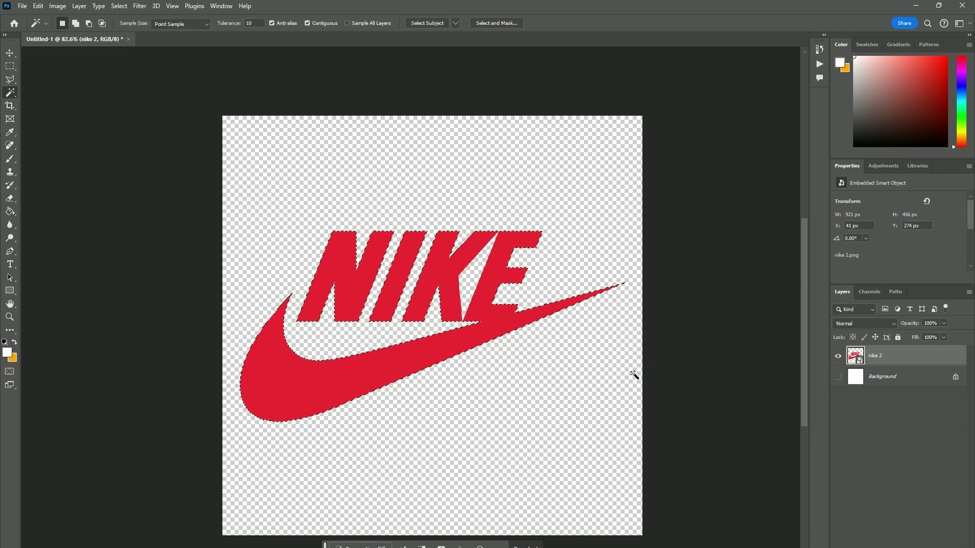
# Expand the logo selection by 25 pixels
pyautogui.click(119, 6)
pyautogui.moveTo(167, 161)
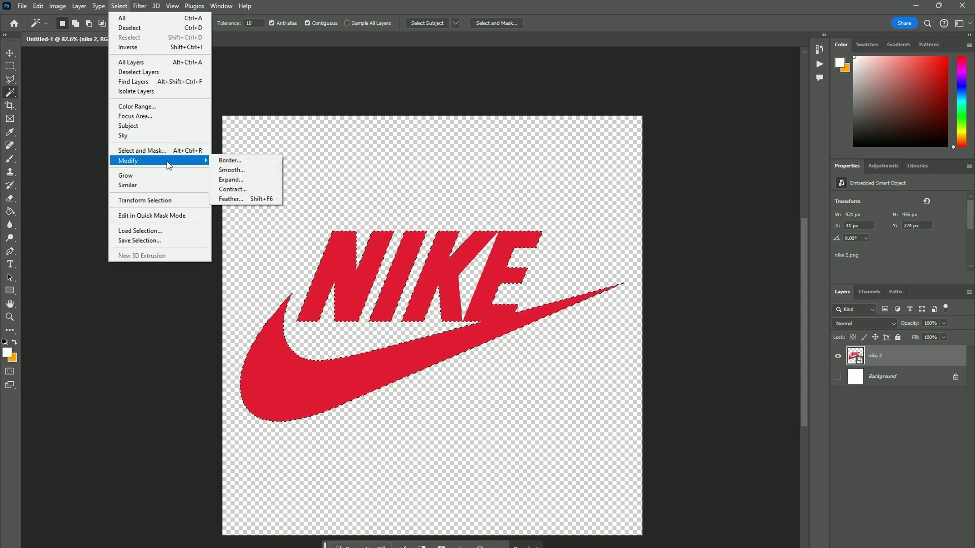
pyautogui.click(248, 180)
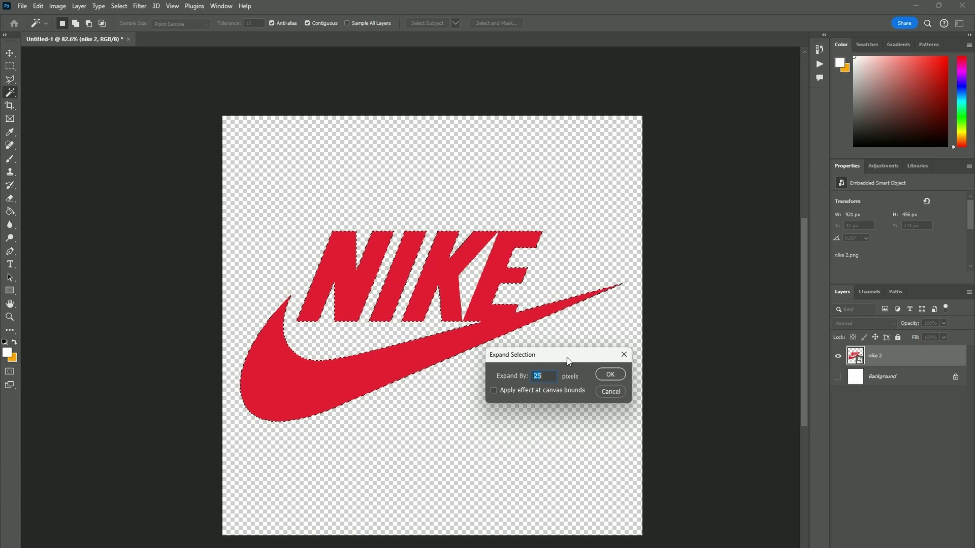
pyautogui.click(611, 375)
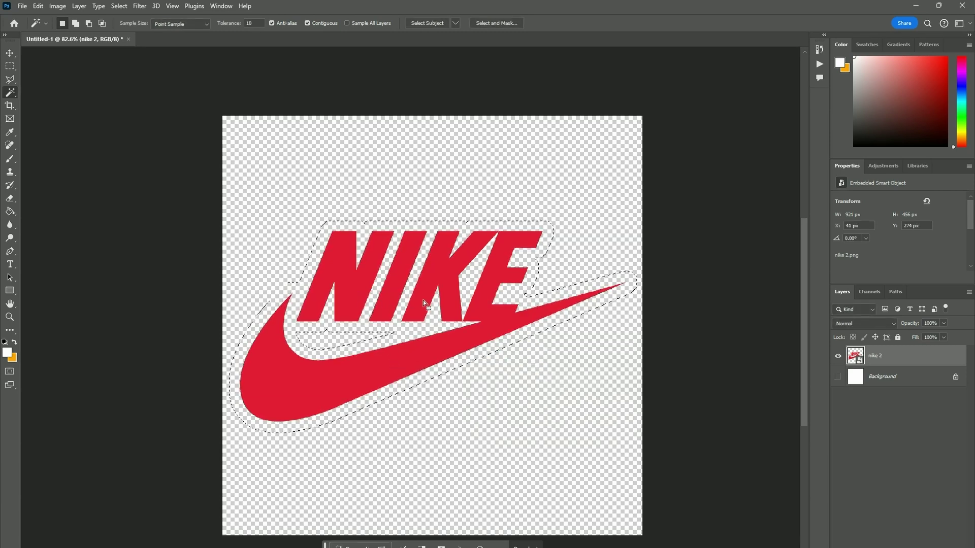
# Fill the expanded selection with white on a new Layer 1 beneath nike 2, then deselect
pyautogui.press('g')
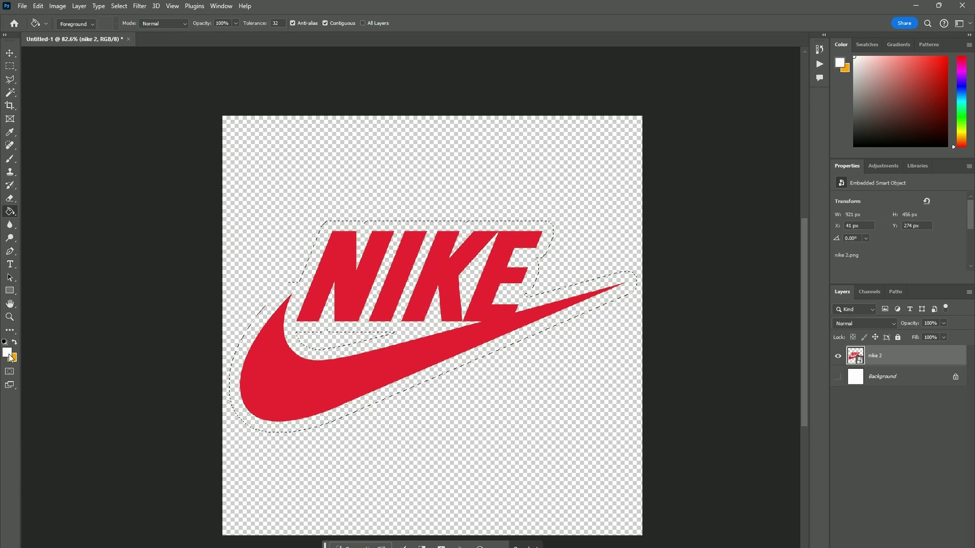
pyautogui.click(297, 330)
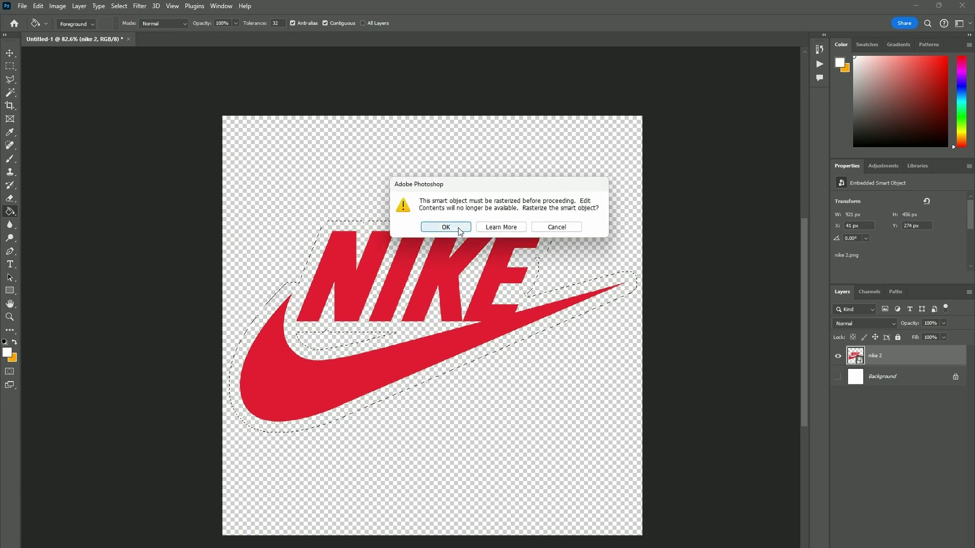
pyautogui.click(563, 230)
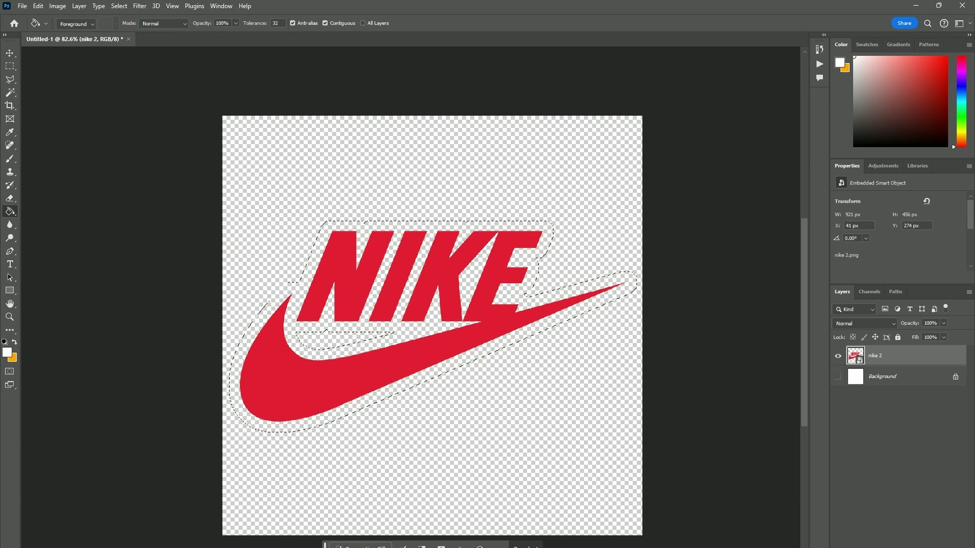
pyautogui.hotkey('ctrl', 'shift', 'alt', 'n')
pyautogui.moveTo(903, 358); pyautogui.dragTo(902, 387)
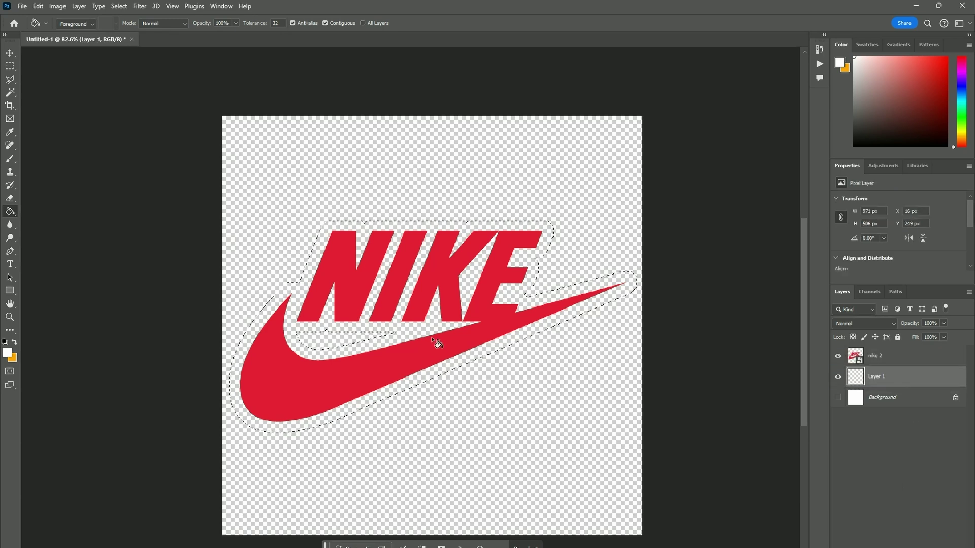
pyautogui.click(427, 336)
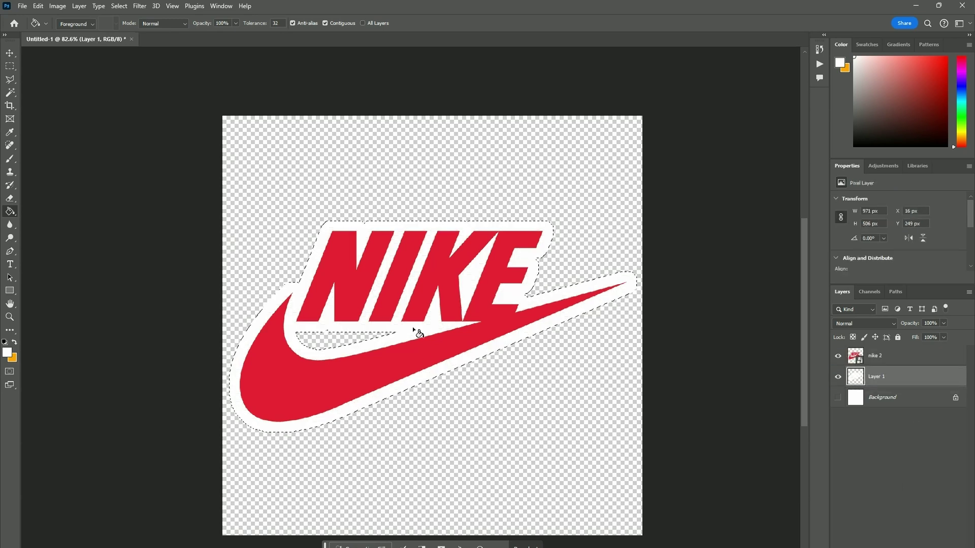
pyautogui.hotkey('ctrl', 'd')
# Lasso the gap above the swoosh and brush it white
pyautogui.click(9, 80)
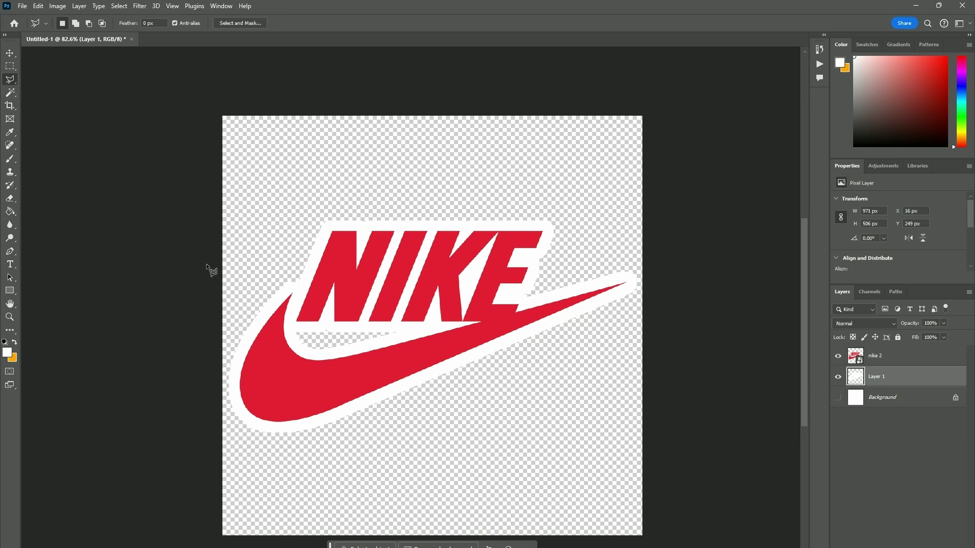
pyautogui.keyDown('alt'); pyautogui.scroll(4, 303, 344); pyautogui.keyUp('alt')
pyautogui.click(285, 308)
pyautogui.click(518, 314)
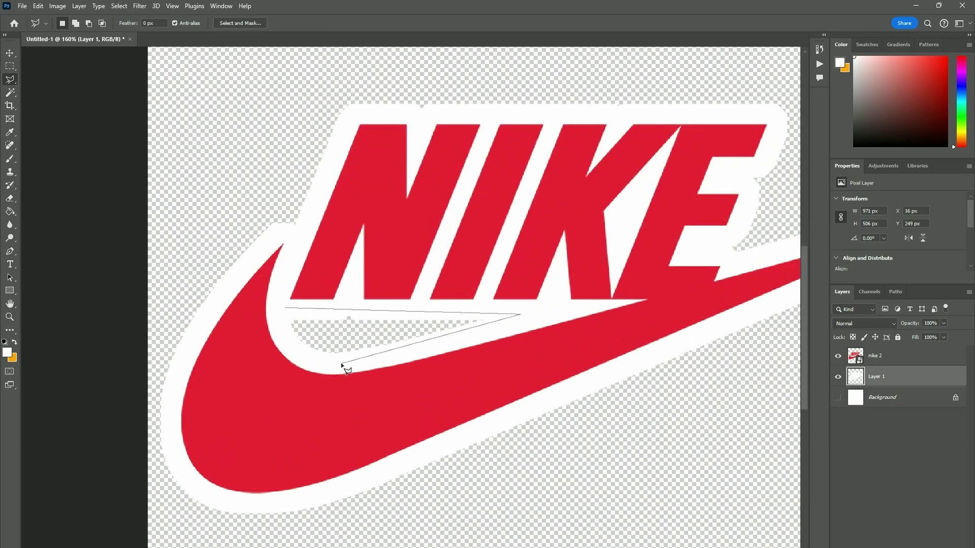
pyautogui.click(341, 363)
pyautogui.click(287, 346)
pyautogui.click(279, 308)
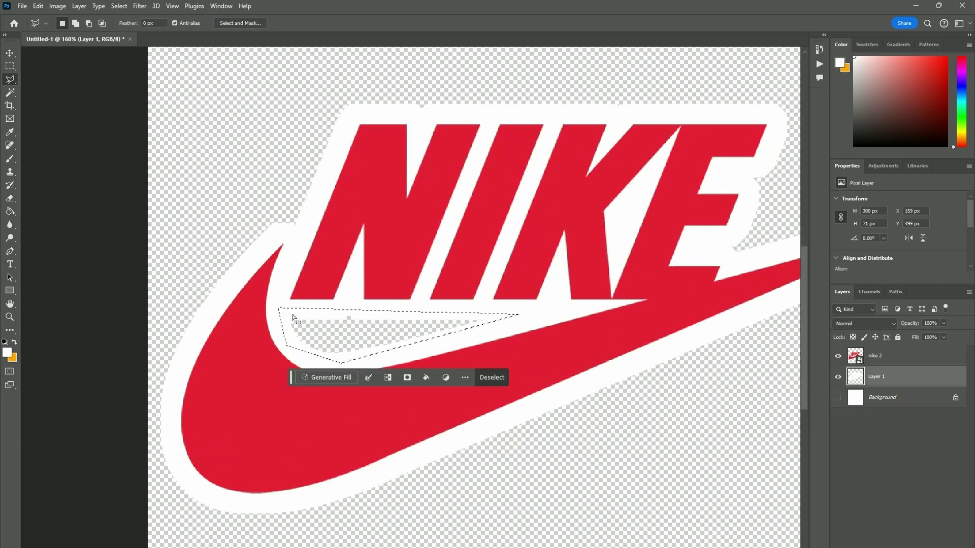
pyautogui.press('b')
pyautogui.moveTo(305, 332); pyautogui.dragTo(442, 327)
pyautogui.hotkey('ctrl', 'd')
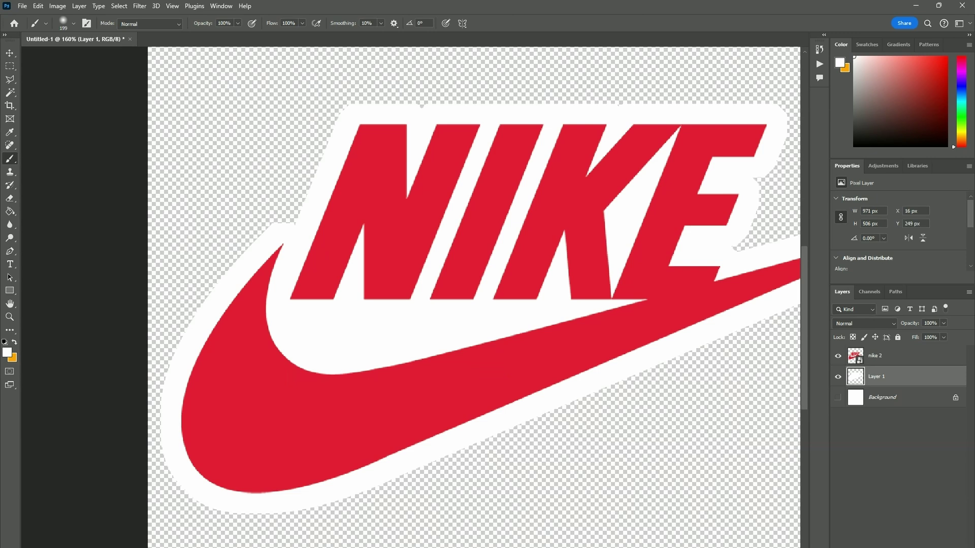
# Outline a band along the sticker's top border, then drop the selection
pyautogui.click(4, 80)
pyautogui.keyDown('alt'); pyautogui.scroll(-3, 688, 196); pyautogui.keyUp('alt')
pyautogui.keyDown('alt'); pyautogui.scroll(5, 366, 167); pyautogui.keyUp('alt')
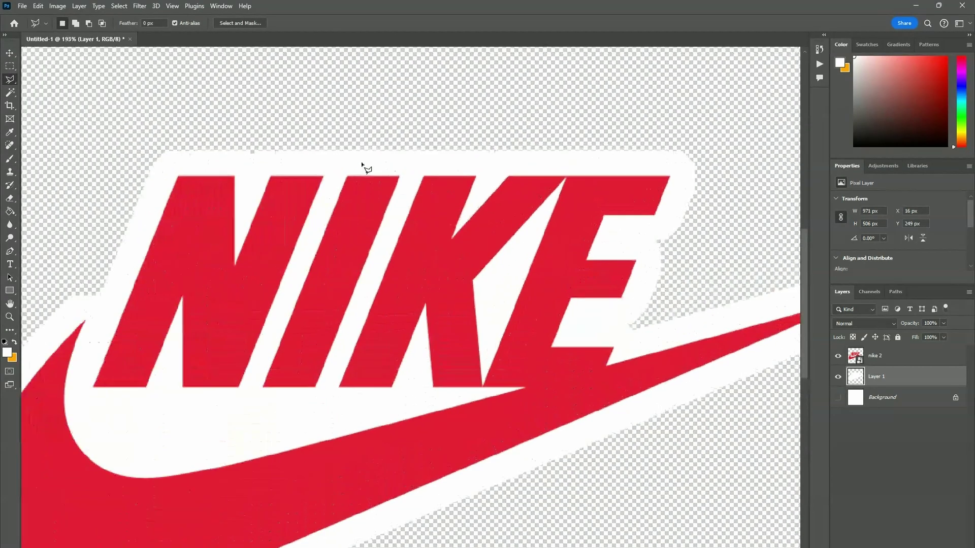
pyautogui.keyDown('alt'); pyautogui.scroll(3, 256, 159); pyautogui.keyUp('alt')
pyautogui.click(224, 148)
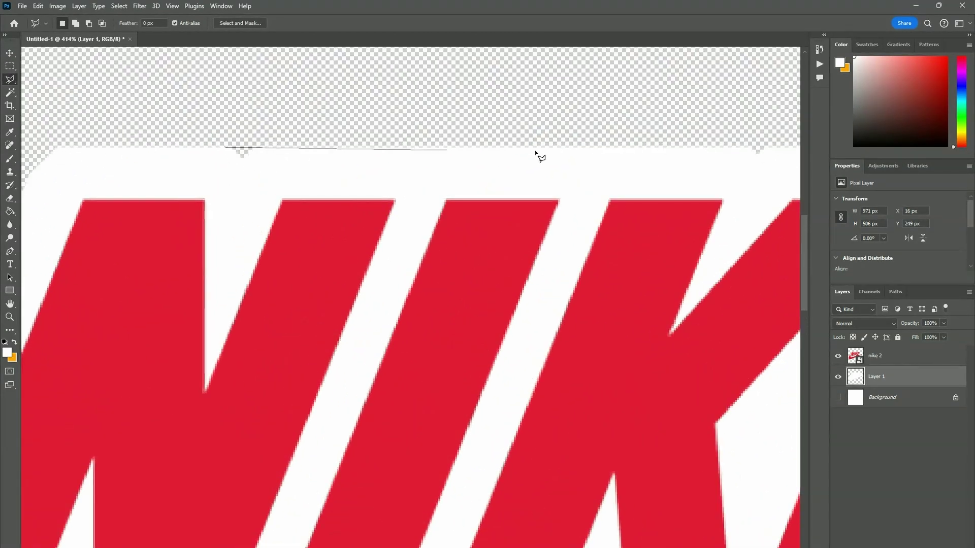
pyautogui.click(755, 148)
pyautogui.click(754, 174)
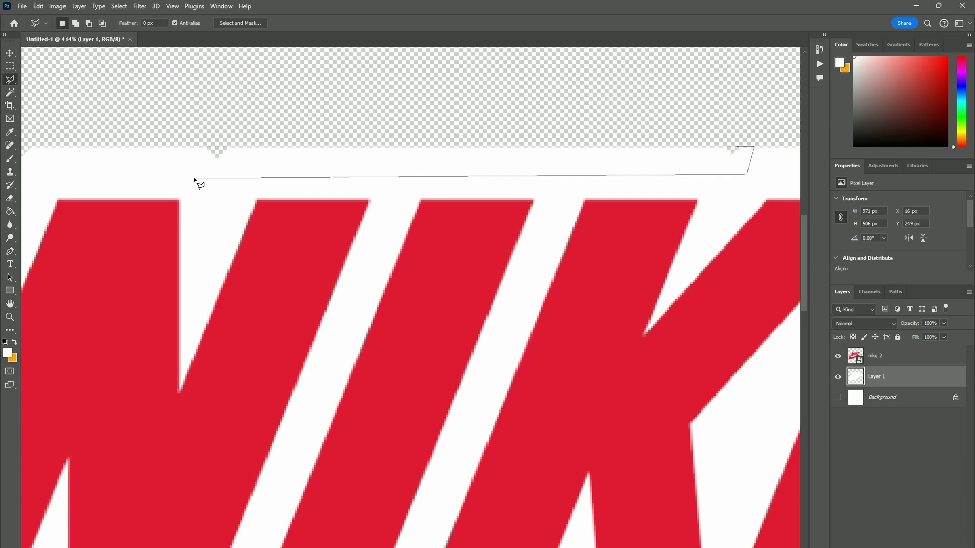
pyautogui.doubleClick(196, 183)
pyautogui.hotkey('ctrl', 'd')
# Select the border edge beside the E and paint it white
pyautogui.keyDown('alt'); pyautogui.scroll(-3, 740, 257); pyautogui.keyUp('alt')
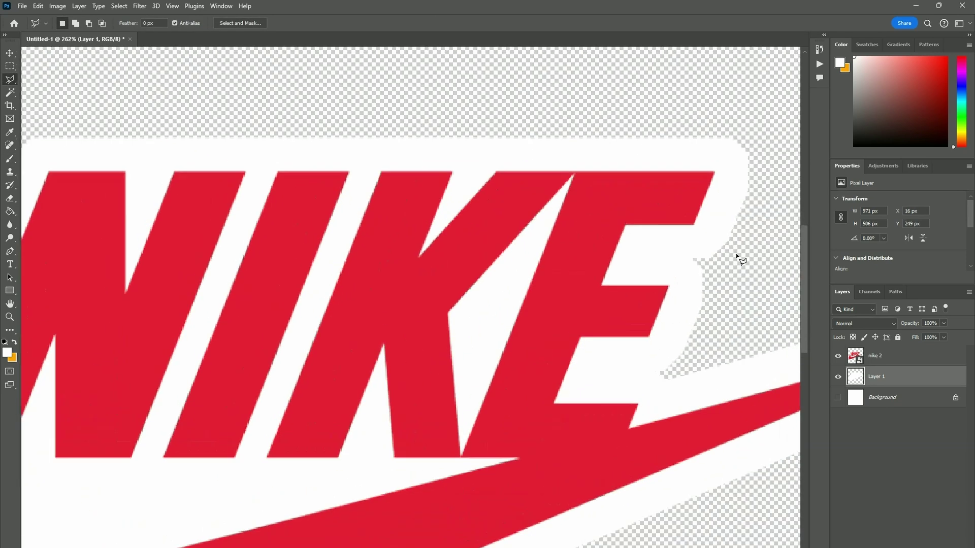
pyautogui.keyDown('alt'); pyautogui.scroll(2, 746, 197); pyautogui.keyUp('alt')
pyautogui.click(743, 192)
pyautogui.click(639, 454)
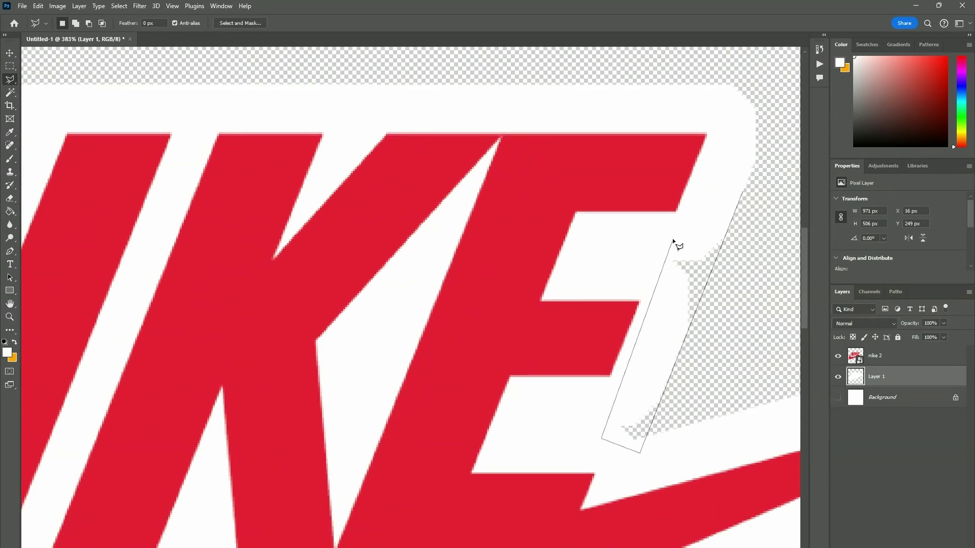
pyautogui.click(675, 246)
pyautogui.click(742, 191)
pyautogui.press('b')
pyautogui.click(666, 289)
pyautogui.hotkey('ctrl', 'd')
pyautogui.keyDown('alt'); pyautogui.scroll(-5, 629, 307); pyautogui.keyUp('alt')
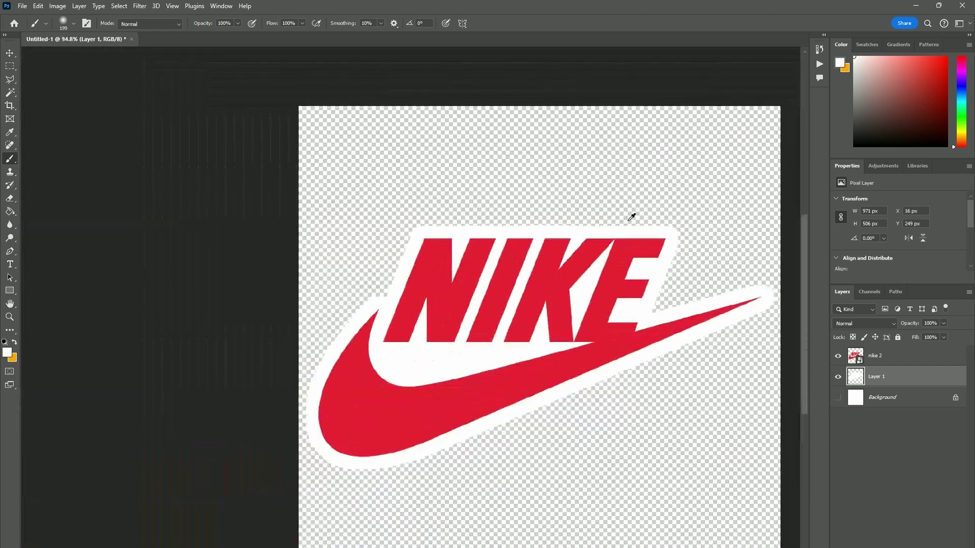
# Save the sticker as a PNG named Nike in the Tutorial folder
pyautogui.click(23, 7)
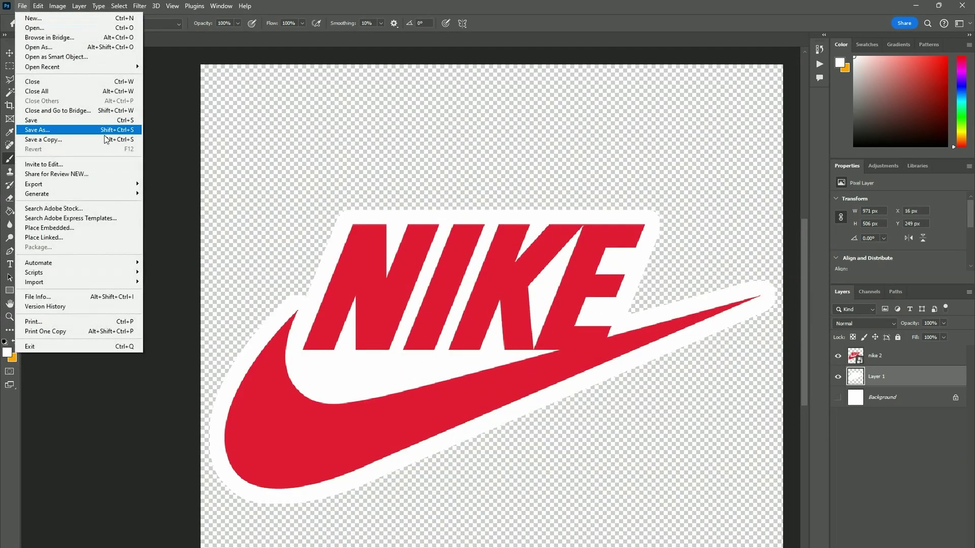
pyautogui.moveTo(102, 183)
pyautogui.click(198, 184)
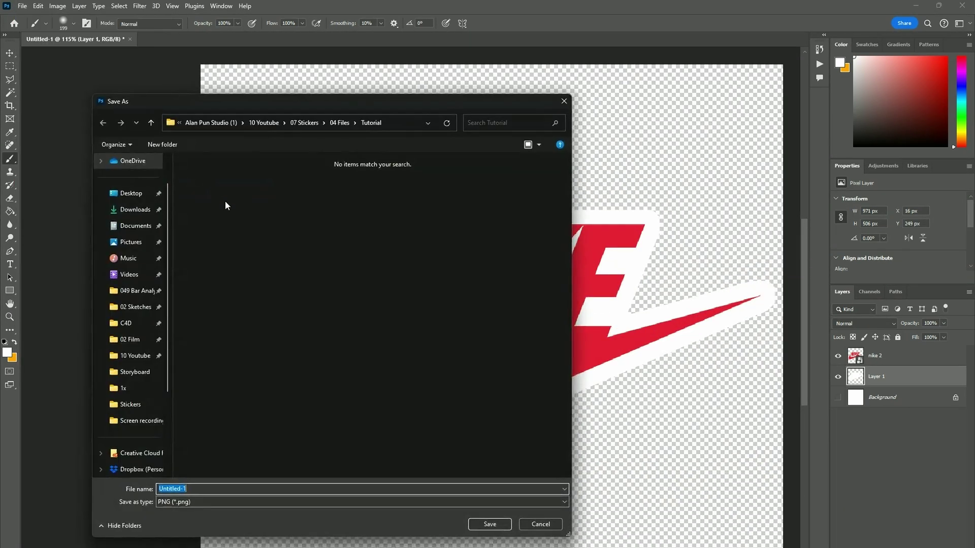
pyautogui.write('Nike')
pyautogui.click(490, 524)
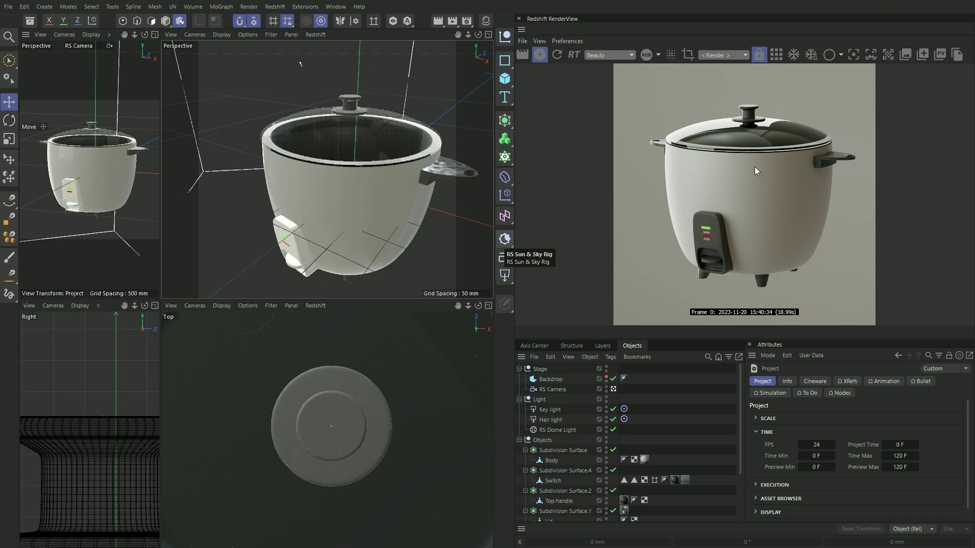
# Create a new Redshift material in the Material Manager
pyautogui.click(485, 21)
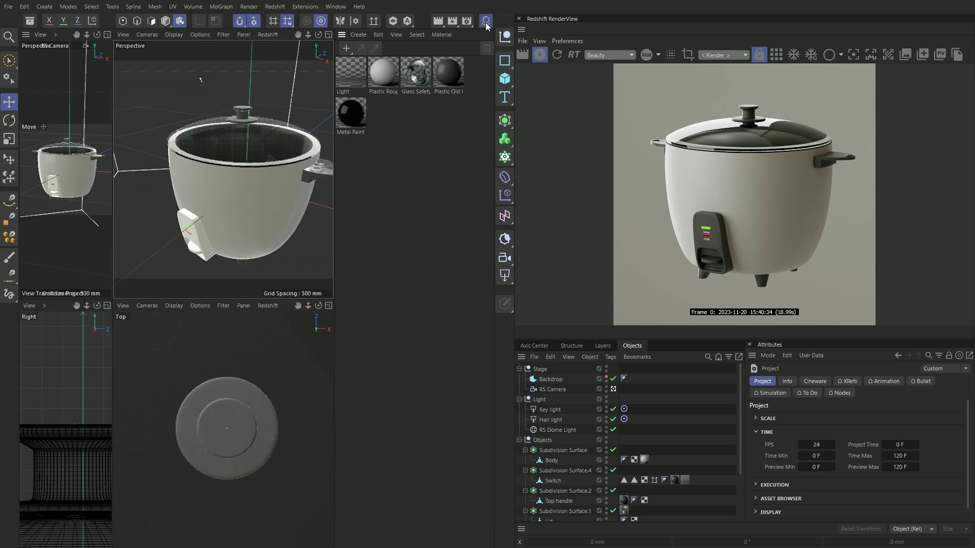
pyautogui.click(356, 34)
pyautogui.moveTo(411, 65)
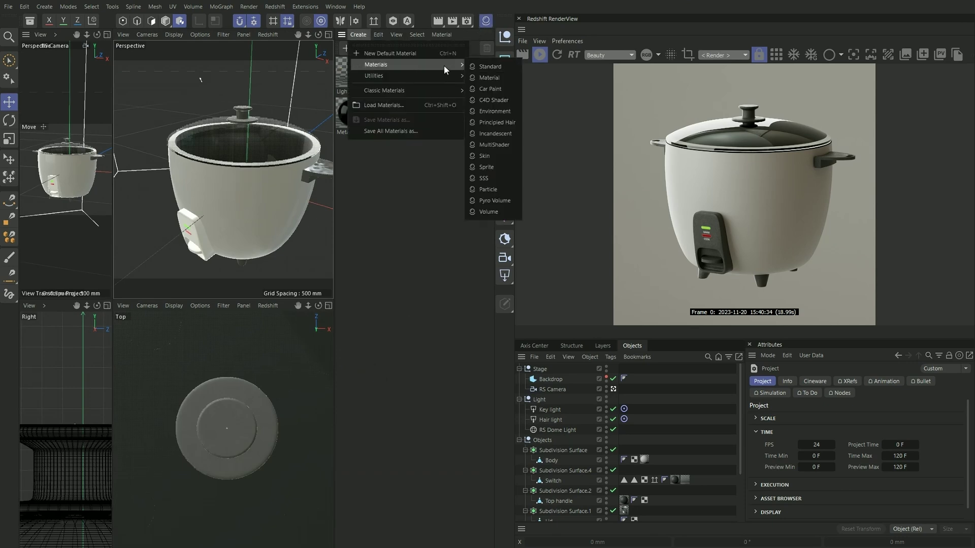
pyautogui.click(500, 77)
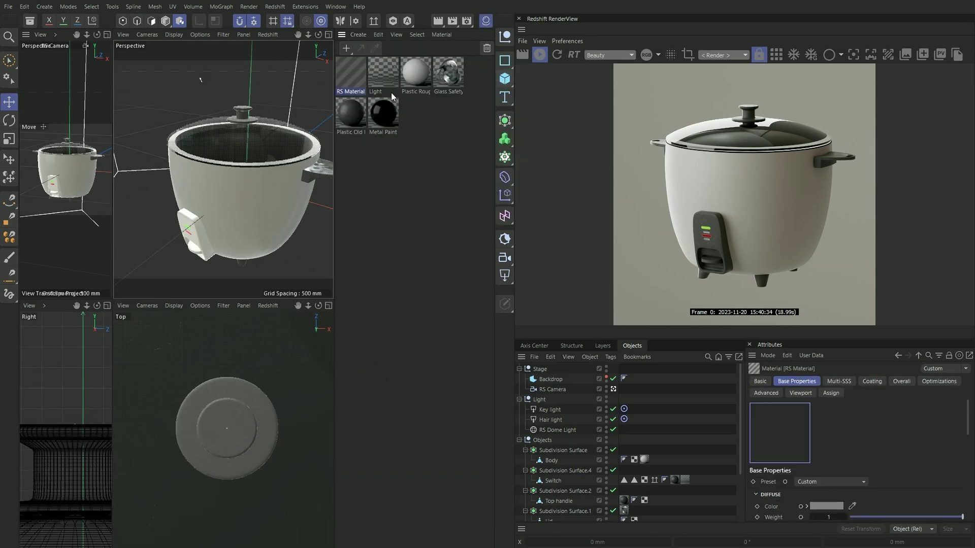
# Add a Texture node to the RS Material's node graph
pyautogui.doubleClick(346, 80)
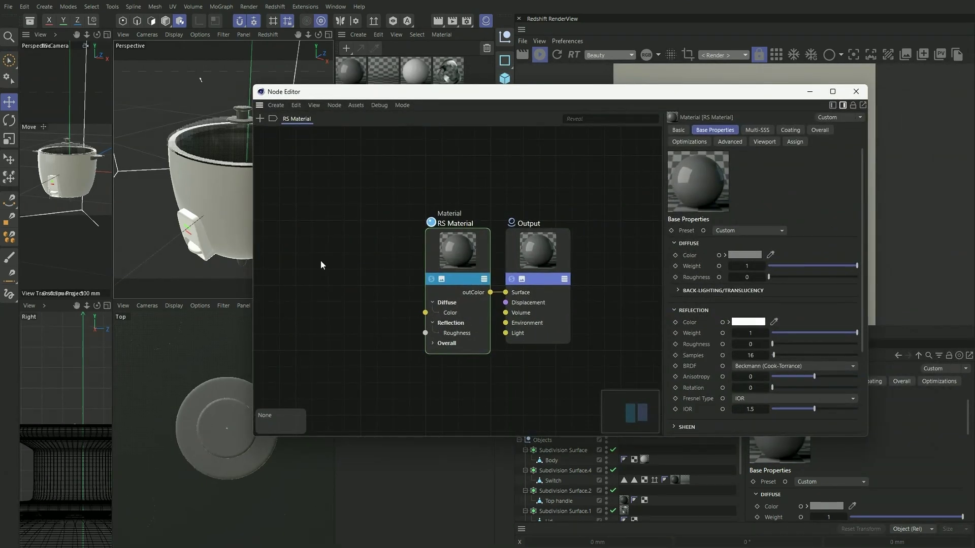
pyautogui.doubleClick(321, 261)
pyautogui.write('texture')
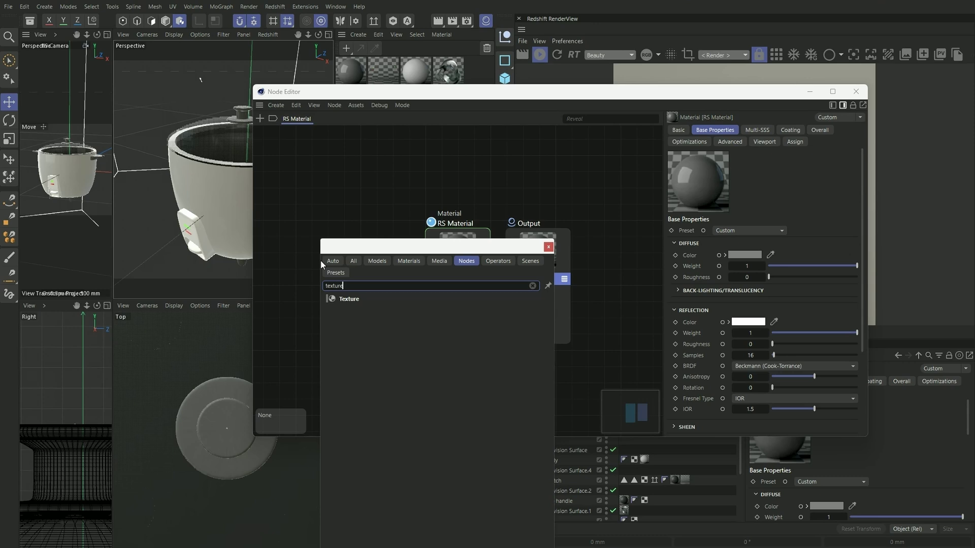
pyautogui.click(348, 296)
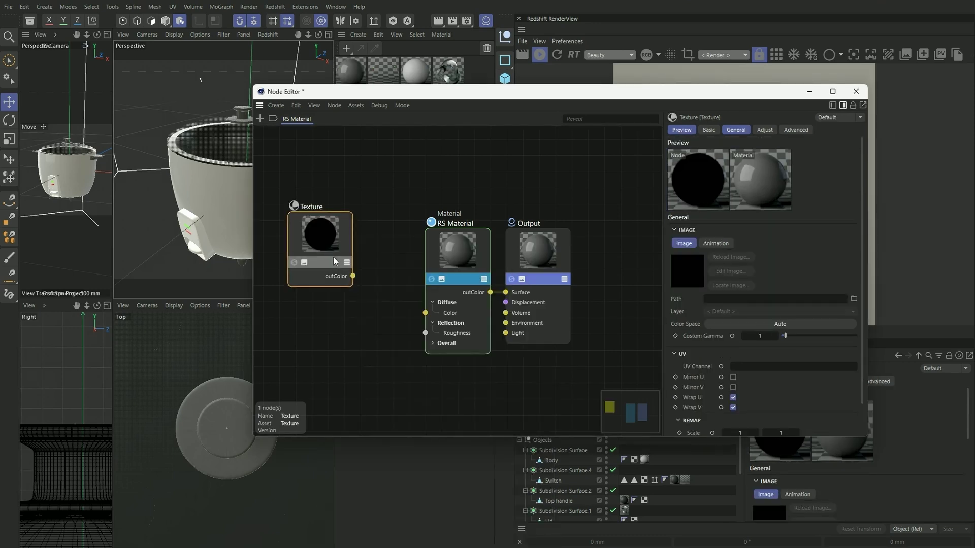
# Load Nike.png from the Tutorial folder into the Texture node's path
pyautogui.click(854, 299)
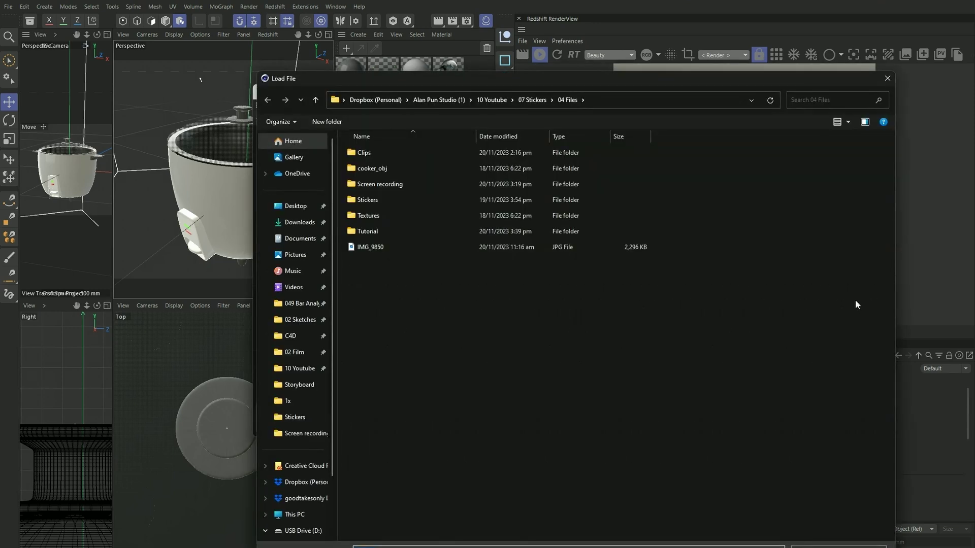
pyautogui.doubleClick(387, 230)
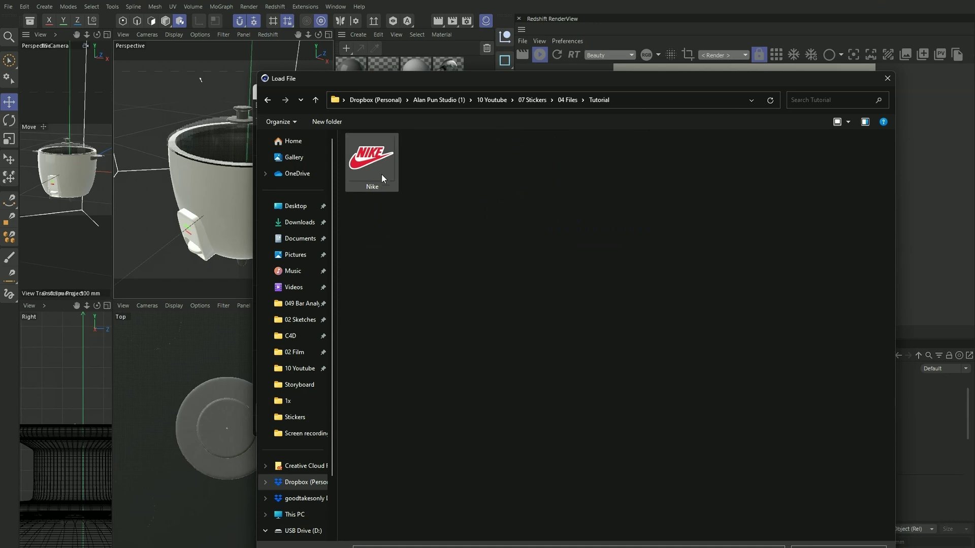
pyautogui.doubleClick(371, 160)
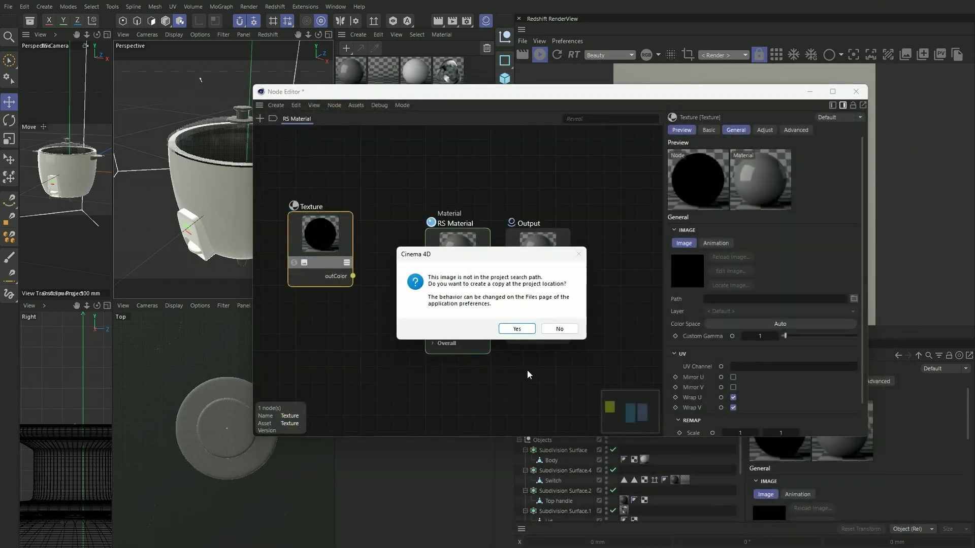
pyautogui.click(517, 329)
pyautogui.click(516, 321)
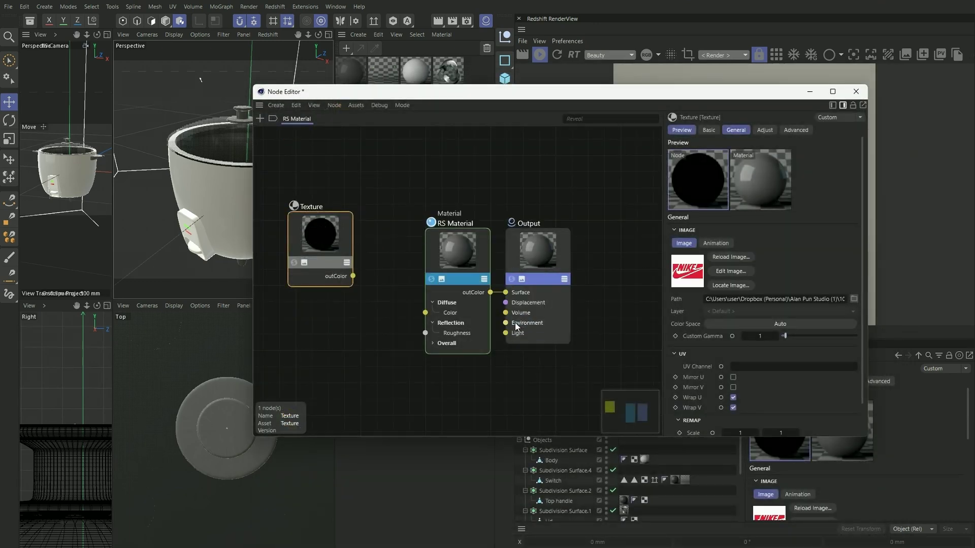
# Add a Color Splitter node to the graph
pyautogui.moveTo(328, 244); pyautogui.dragTo(320, 237)
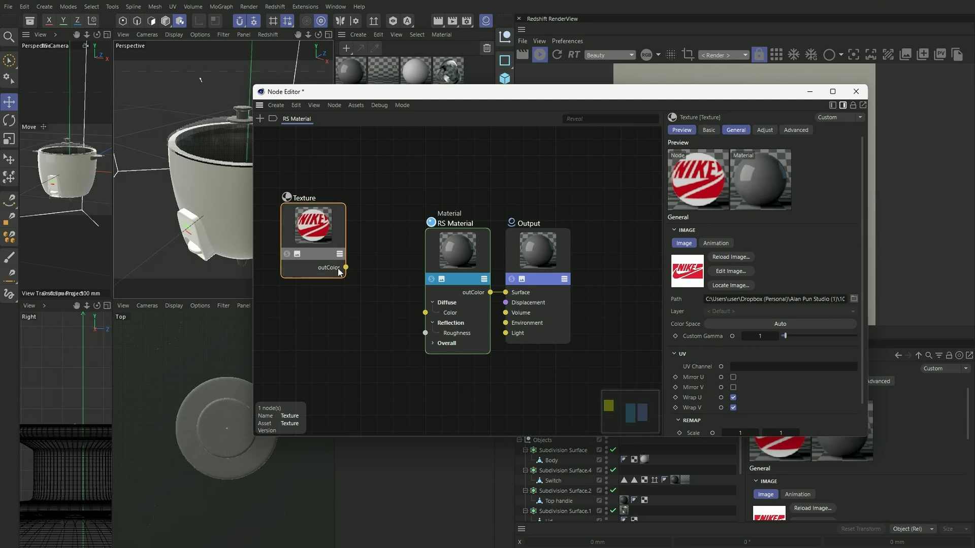
pyautogui.click(364, 296)
pyautogui.doubleClick(364, 297)
pyautogui.write('cp')
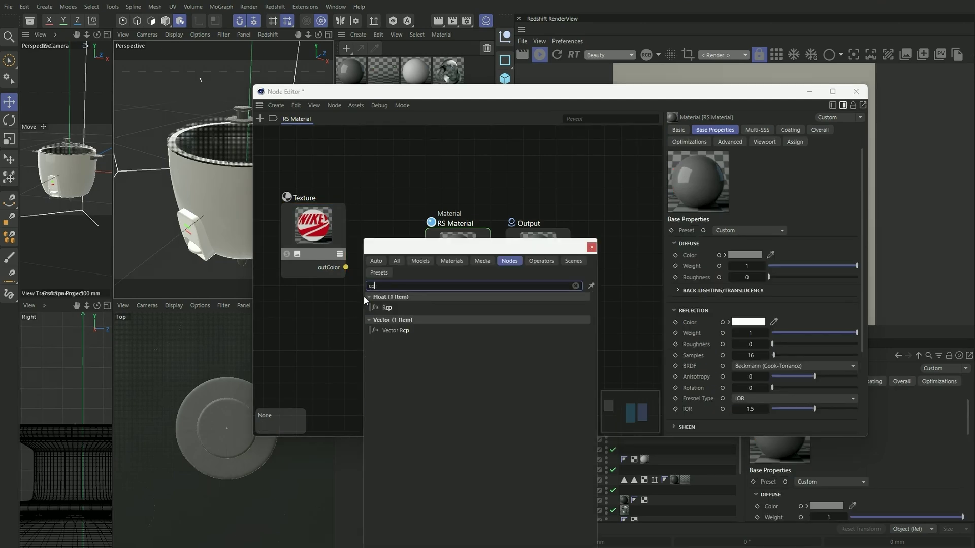
pyautogui.press('BackSpace')
pyautogui.press('BackSpace')
pyautogui.write('color spl')
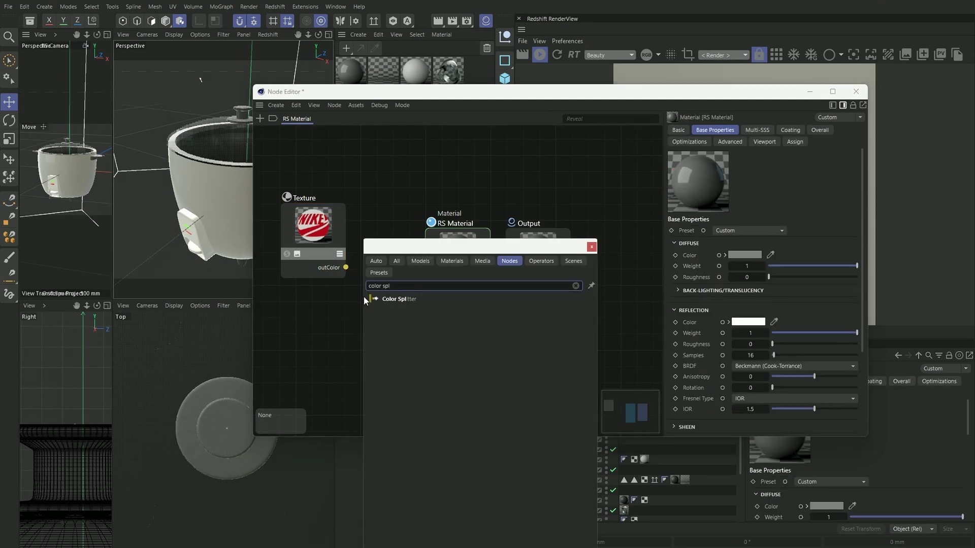
pyautogui.click(398, 297)
# Wire texture colour to the splitter and diffuse Color, splitter alpha to Opacity, then close the graph
pyautogui.moveTo(318, 236); pyautogui.dragTo(307, 183)
pyautogui.moveTo(336, 217); pyautogui.dragTo(361, 340)
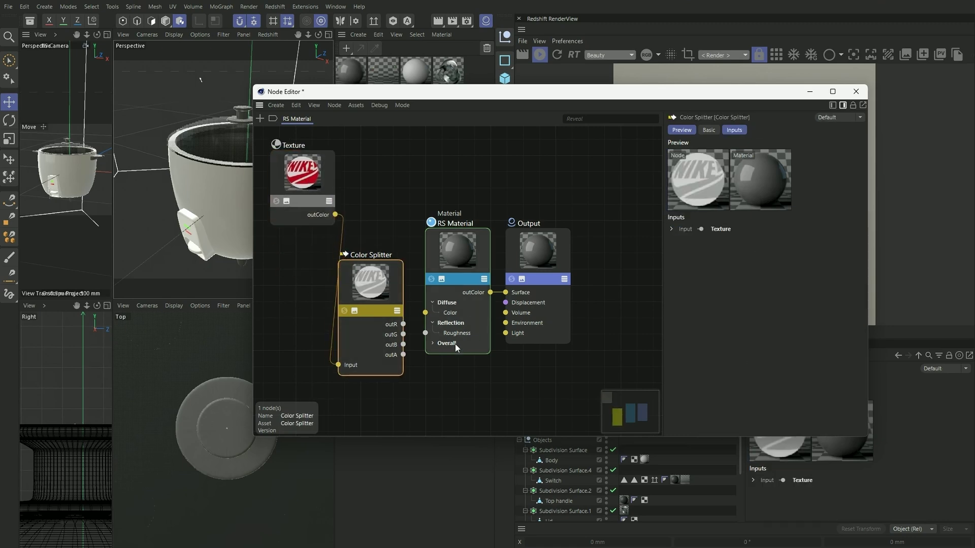
pyautogui.click(432, 345)
pyautogui.keyDown('shift'); pyautogui.click(537, 249); pyautogui.keyUp('shift')
pyautogui.moveTo(464, 269); pyautogui.dragTo(515, 265)
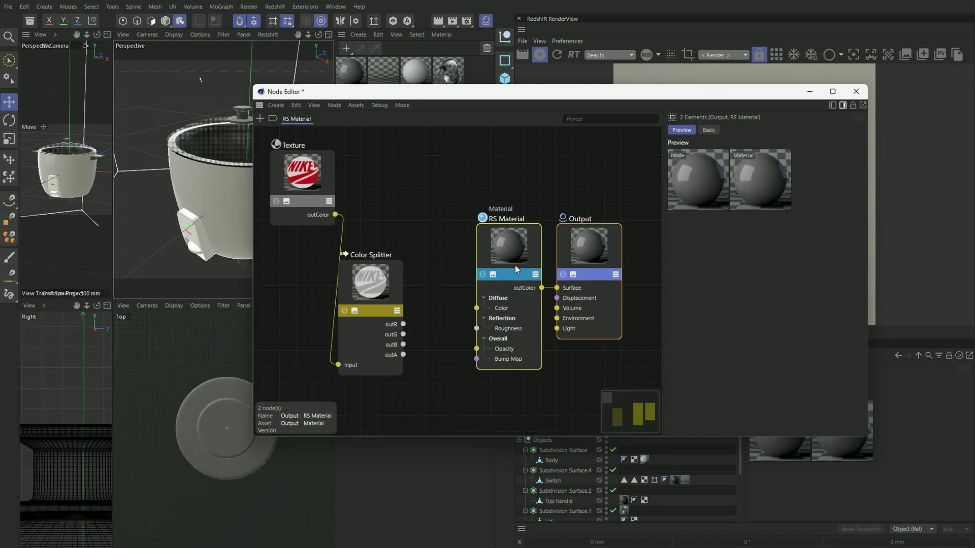
pyautogui.moveTo(363, 303); pyautogui.dragTo(386, 273)
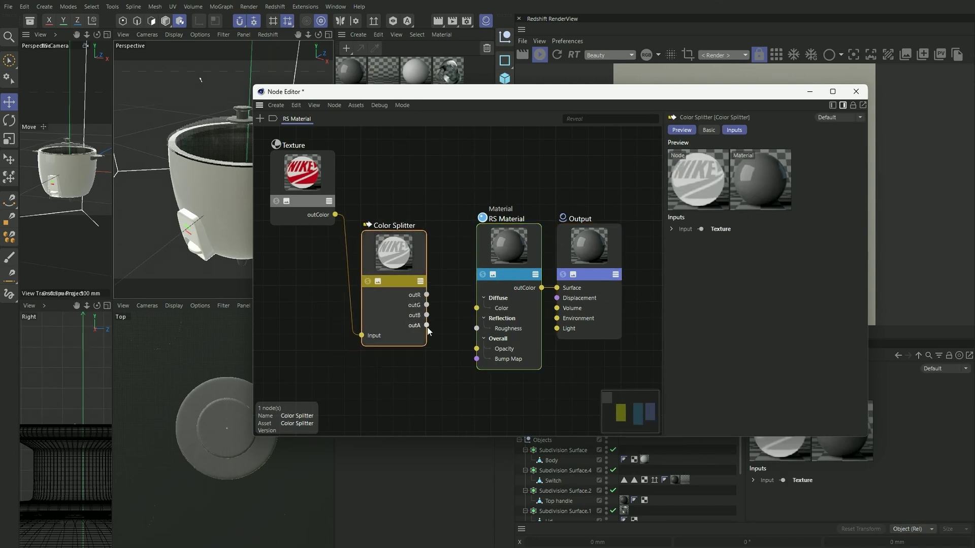
pyautogui.moveTo(427, 325); pyautogui.dragTo(476, 349)
pyautogui.moveTo(329, 212); pyautogui.dragTo(476, 308)
pyautogui.click(409, 299)
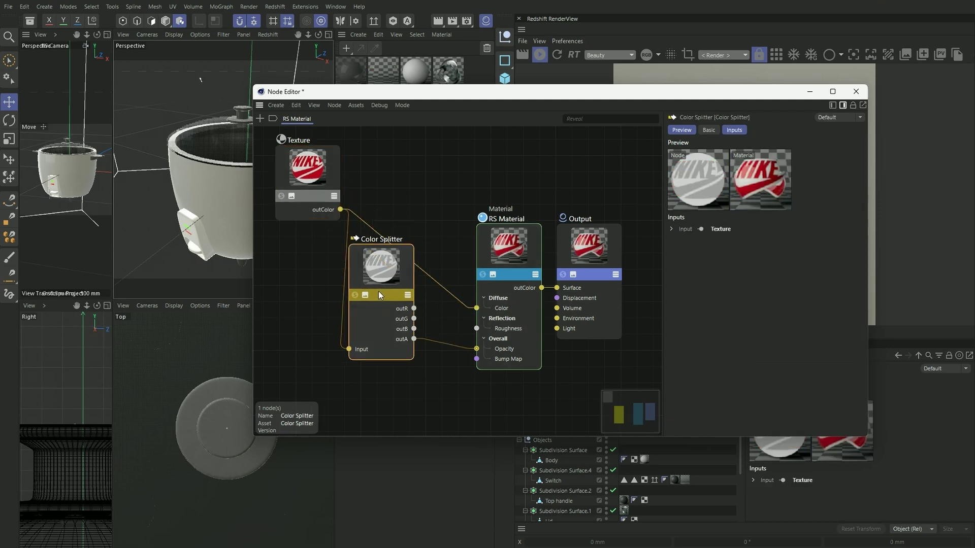
pyautogui.moveTo(680, 97); pyautogui.dragTo(479, 171)
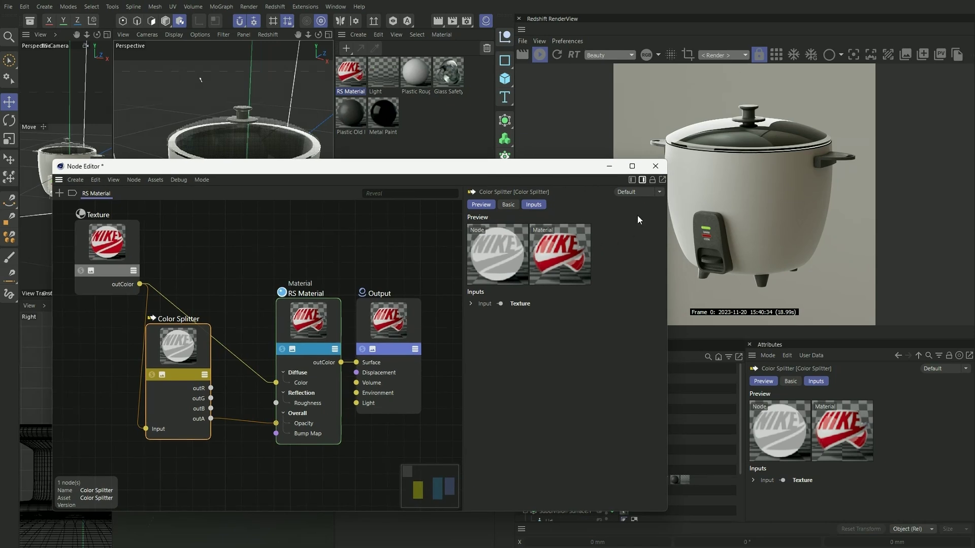
pyautogui.click(655, 166)
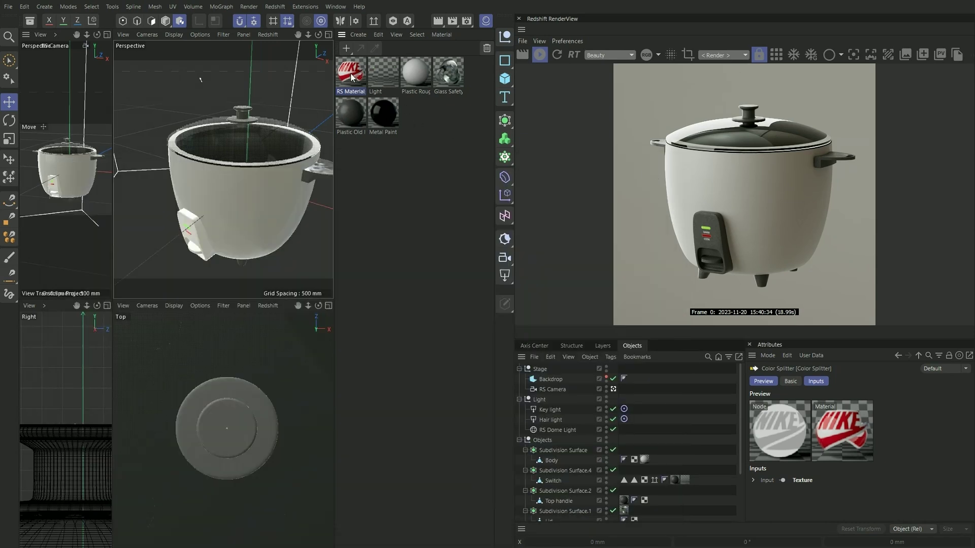
# Apply the Nike material to Body with Flat projection, Front side only and tiling off
pyautogui.moveTo(353, 76); pyautogui.dragTo(457, 274)
pyautogui.moveTo(555, 461); pyautogui.dragTo(554, 460)
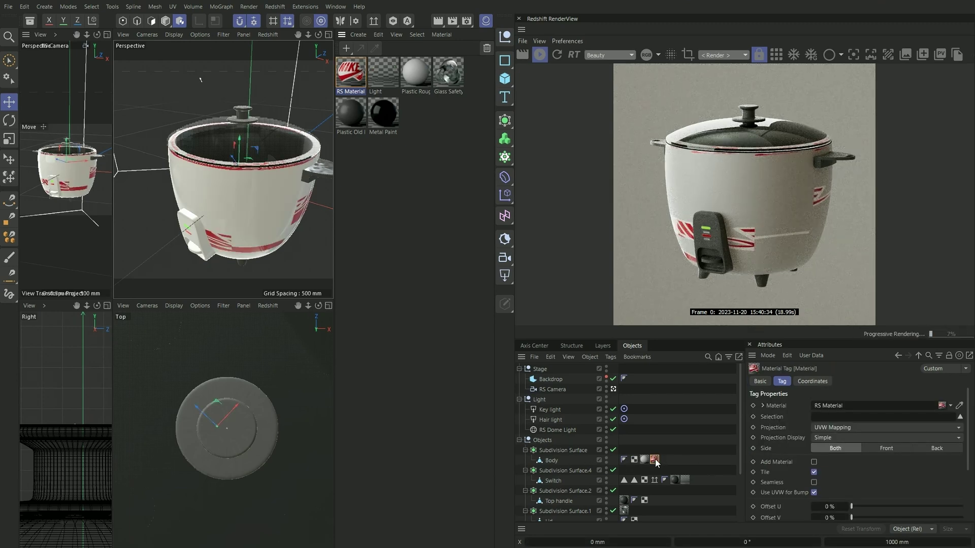
pyautogui.click(844, 427)
pyautogui.click(842, 462)
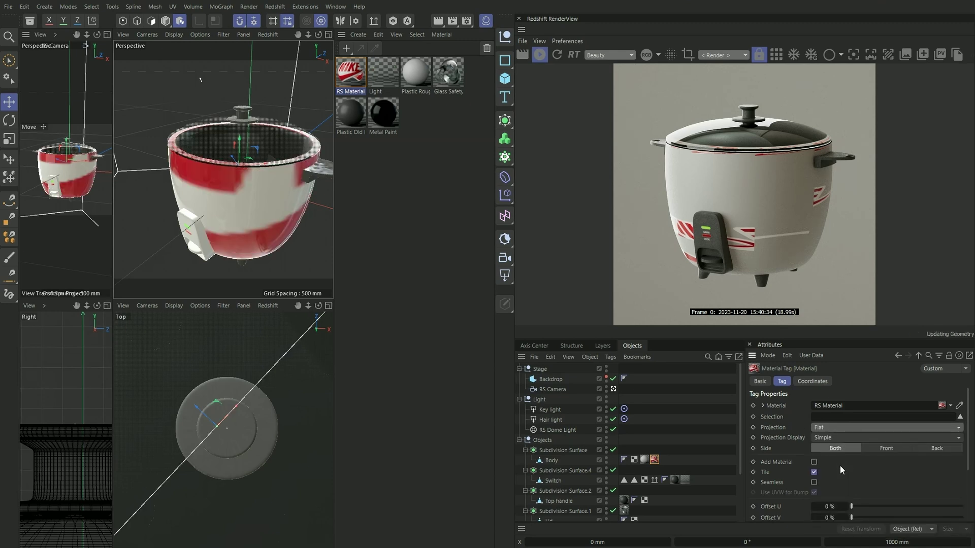
pyautogui.click(887, 449)
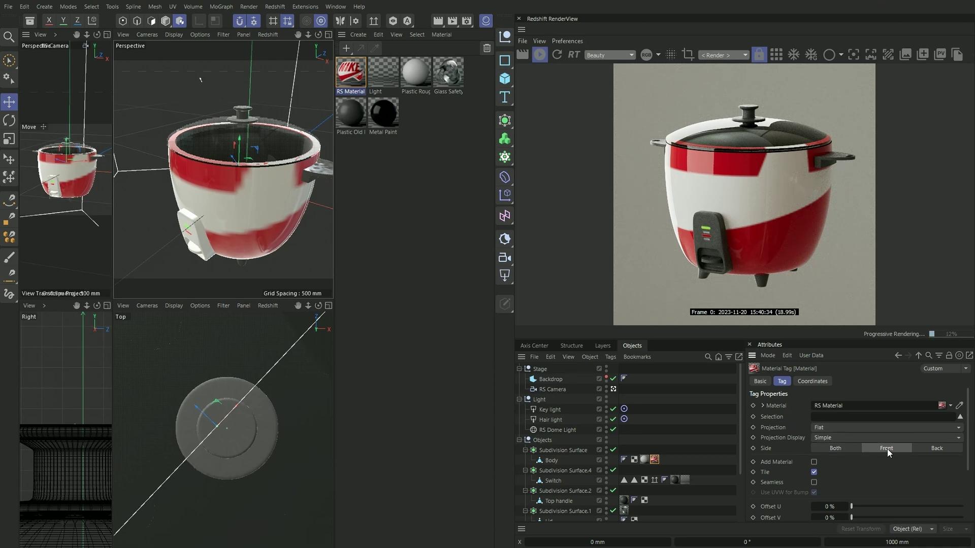
pyautogui.click(814, 473)
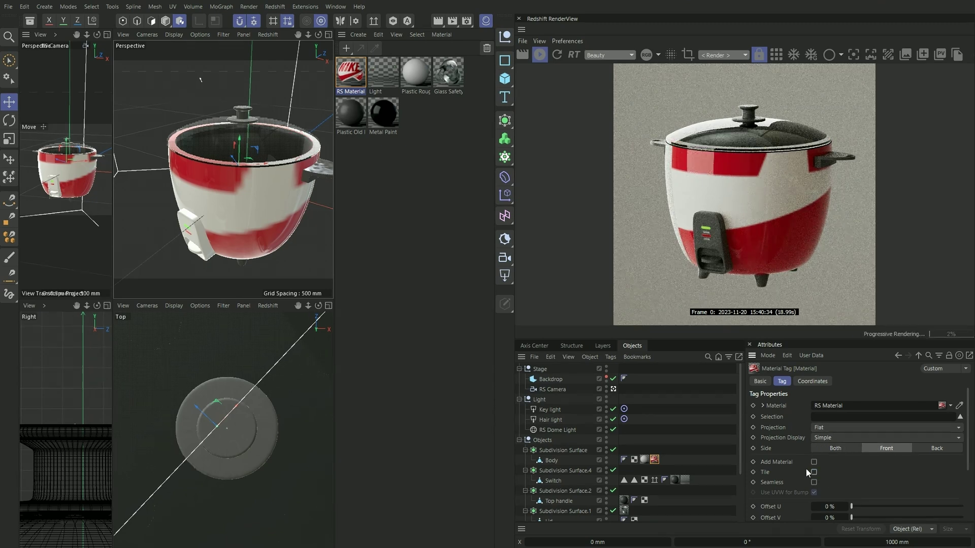
# Scale the decal projection to 50 mm by 50 mm
pyautogui.click(811, 381)
pyautogui.doubleClick(921, 406)
pyautogui.write('50')
pyautogui.press('Tab')
pyautogui.write('50')
pyautogui.press('Return')
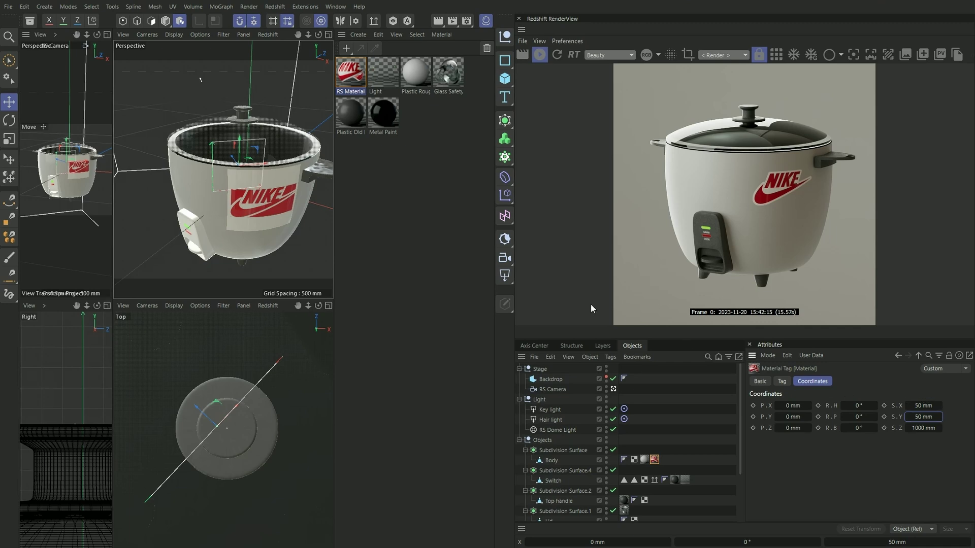
# Rotate the Nike projection around the cooker and move it higher up the body
pyautogui.moveTo(335, 166); pyautogui.dragTo(423, 166)
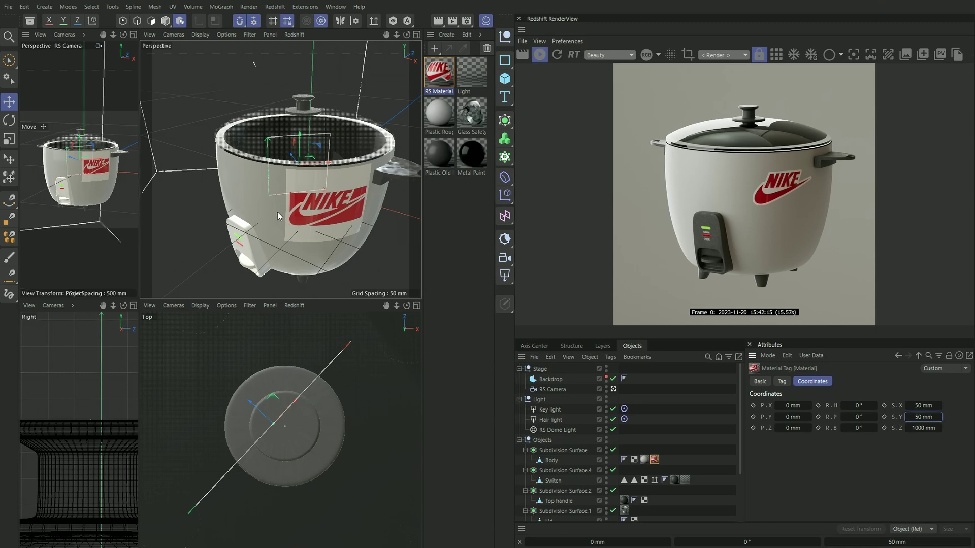
pyautogui.scroll(-3, 287, 229)
pyautogui.scroll(4, 287, 228)
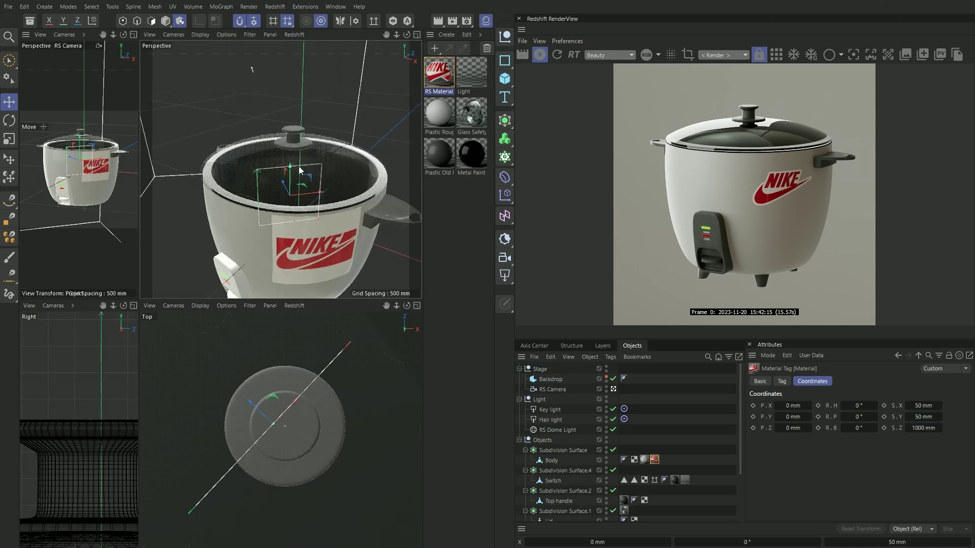
pyautogui.keyDown('alt'); pyautogui.moveTo(303, 185); pyautogui.dragTo(304, 200); pyautogui.keyUp('alt')
pyautogui.press('r')
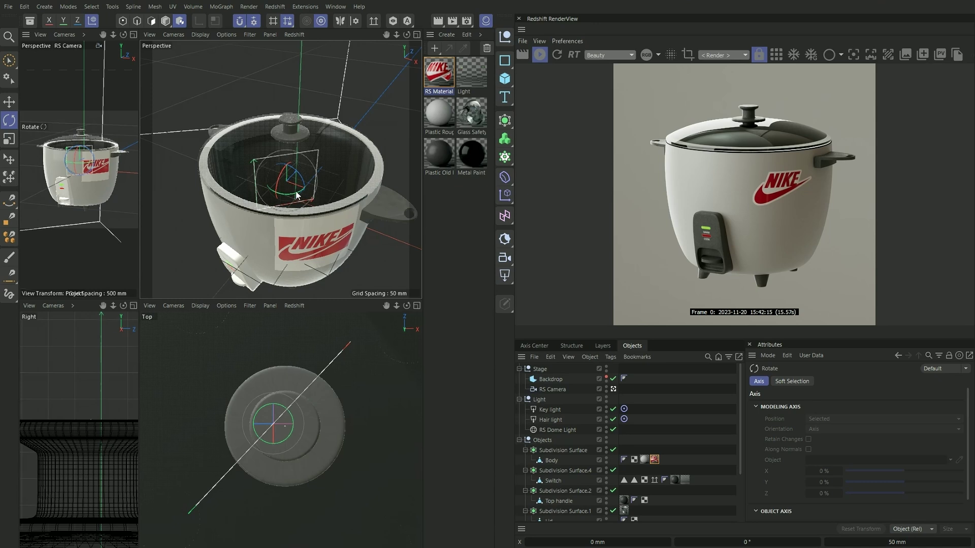
pyautogui.moveTo(295, 197); pyautogui.dragTo(282, 198)
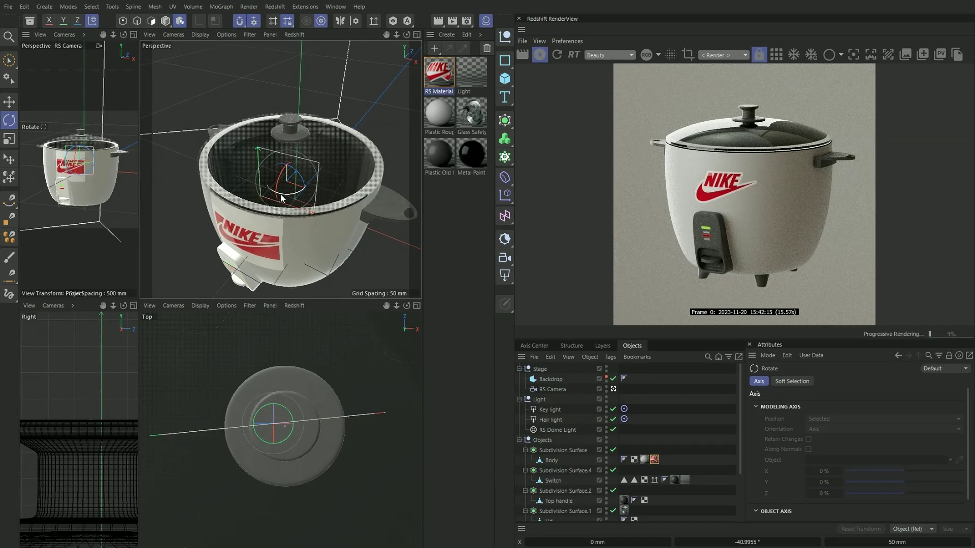
pyautogui.press('e')
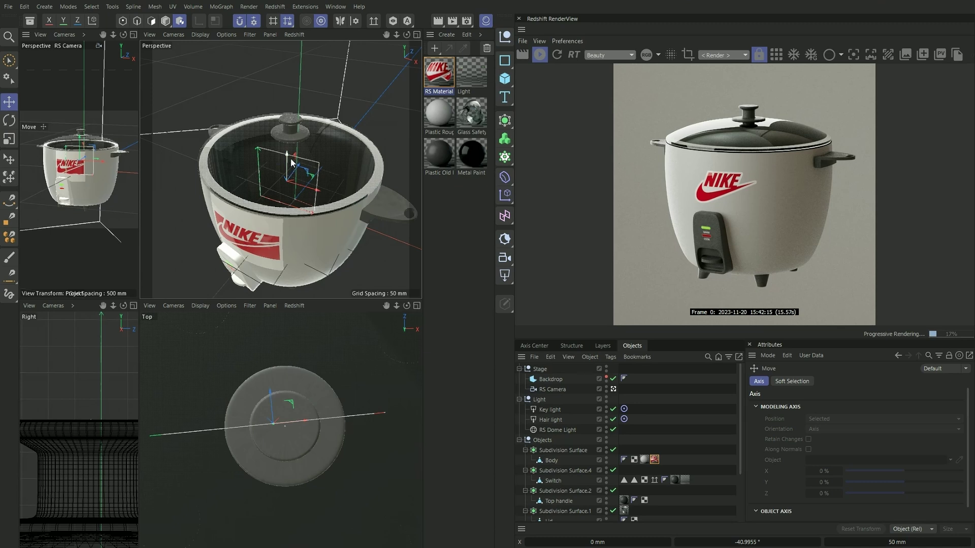
pyautogui.moveTo(288, 172); pyautogui.dragTo(291, 154)
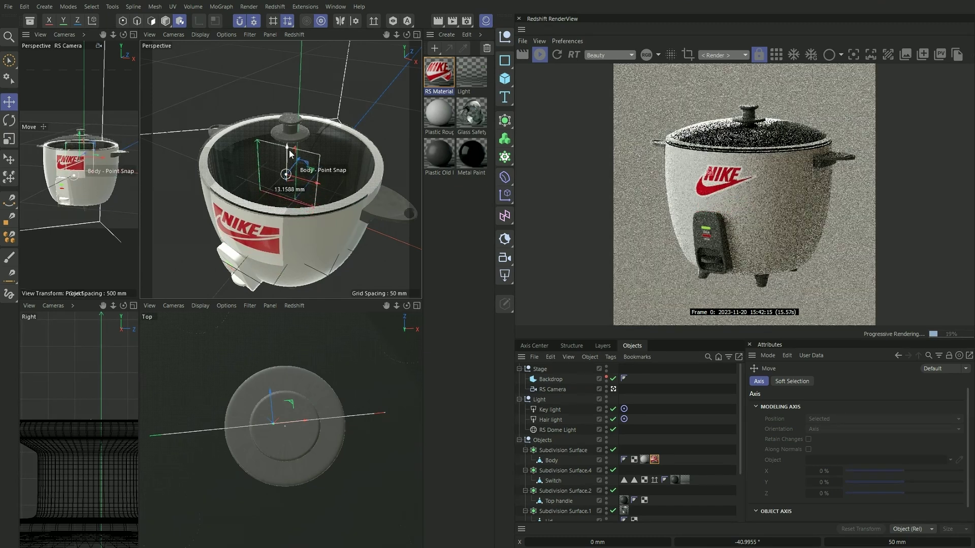
pyautogui.scroll(8, 304, 193)
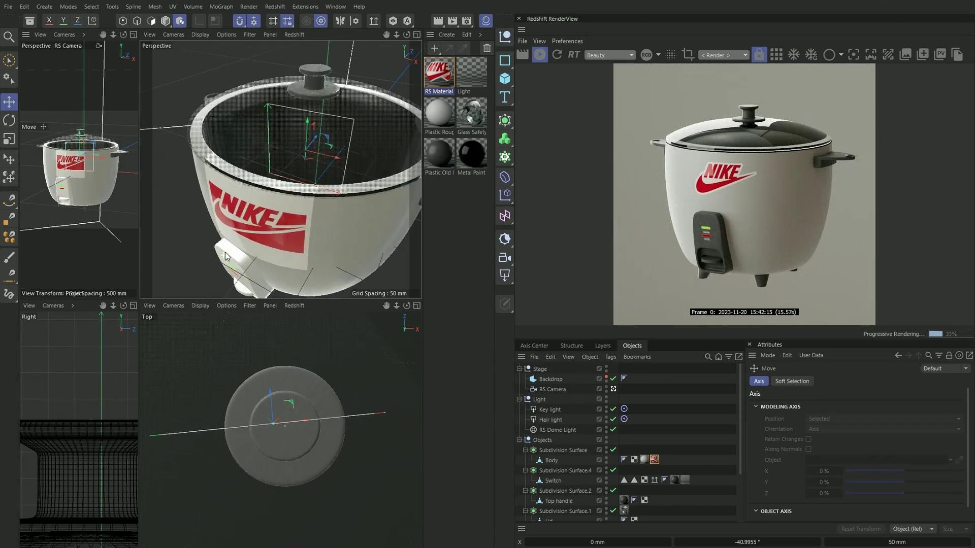
# Render through the Perspective.1 camera and zoom the render onto the swoosh edges
pyautogui.click(718, 56)
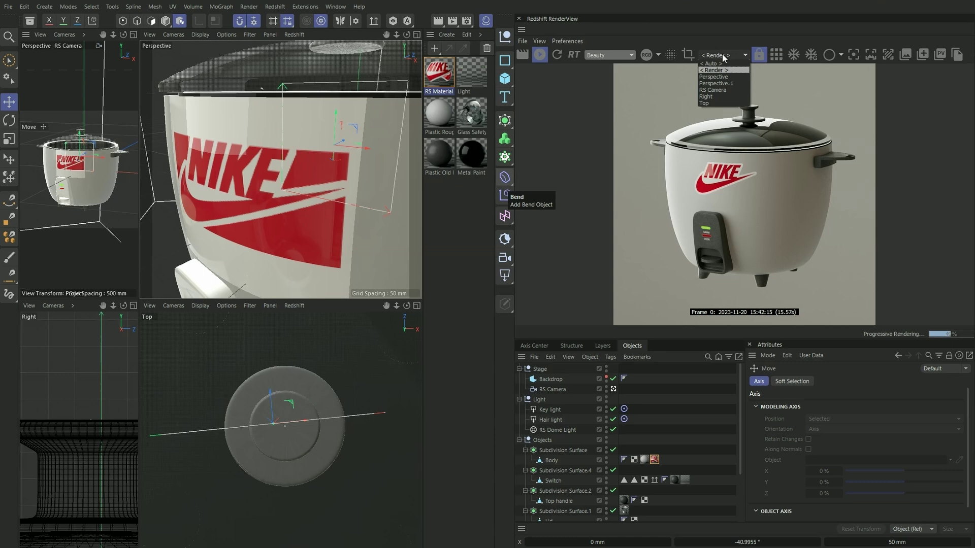
pyautogui.click(731, 83)
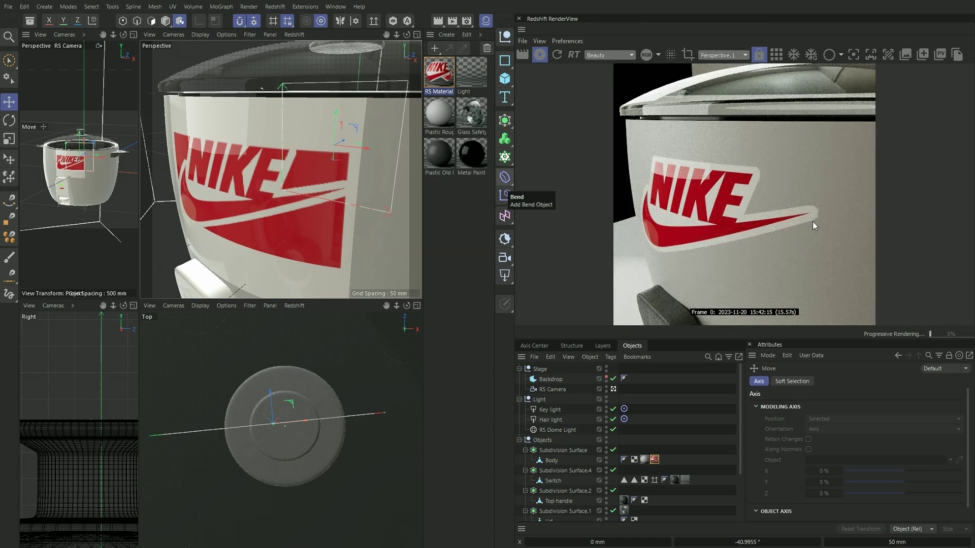
pyautogui.scroll(3, 800, 222)
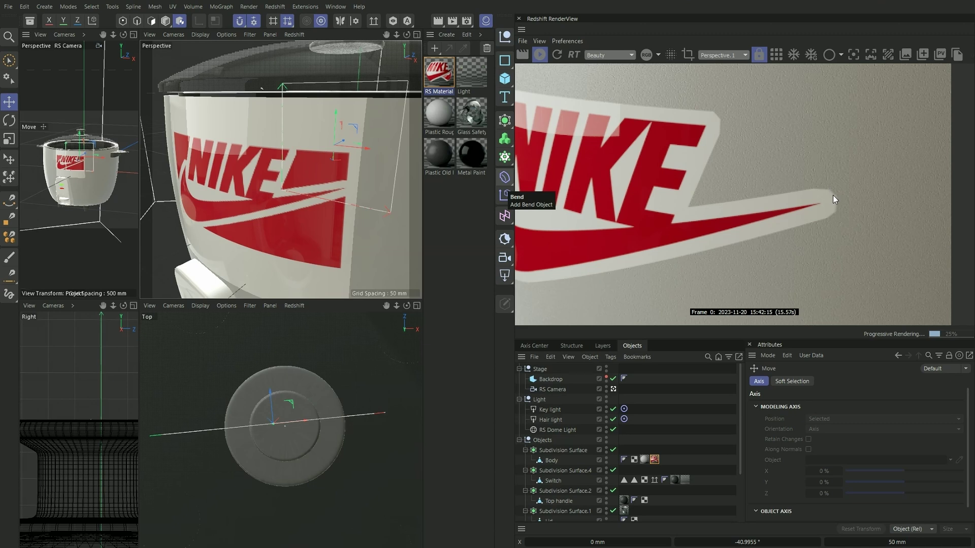
pyautogui.scroll(-3, 833, 196)
pyautogui.scroll(3, 816, 205)
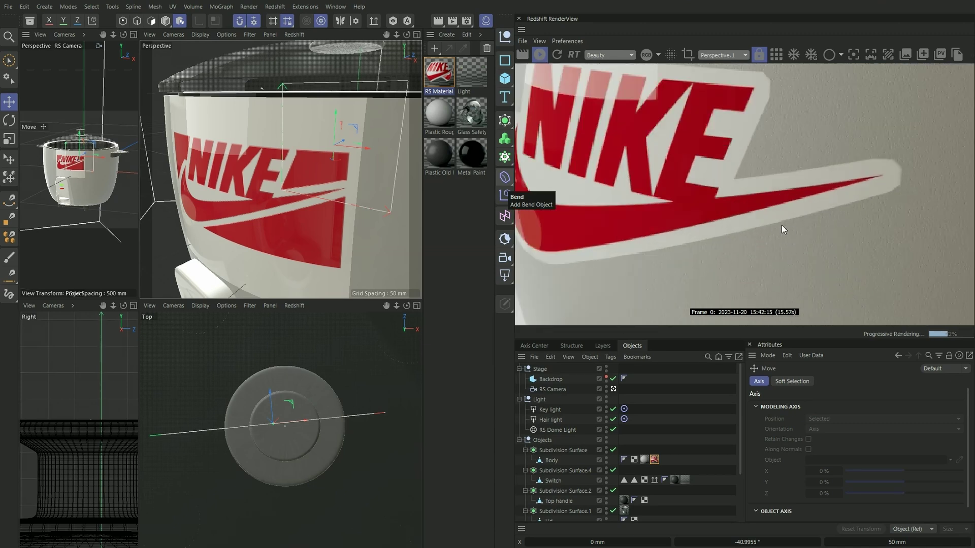
pyautogui.scroll(-3, 755, 227)
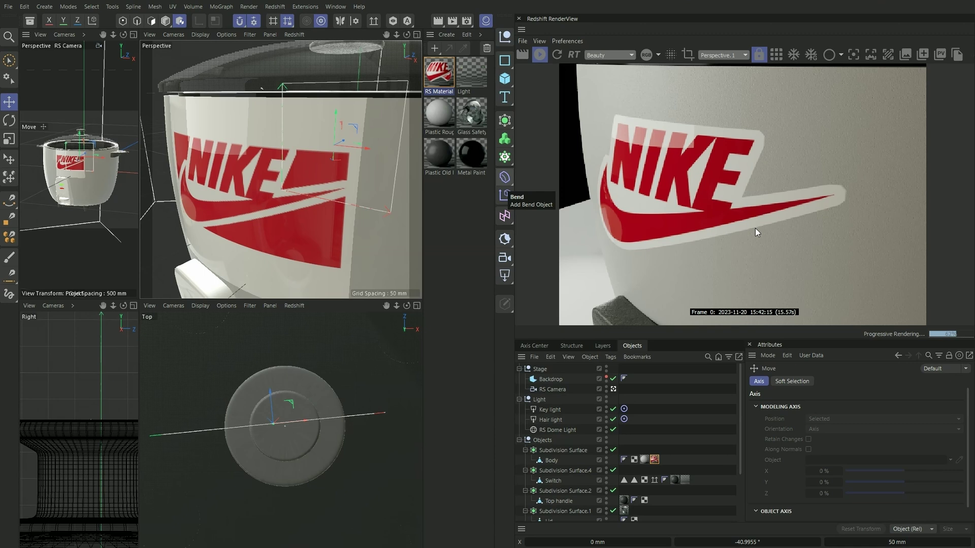
pyautogui.doubleClick(442, 76)
# Add a Bump Map node to the NIKE sticker material's node graph
pyautogui.moveTo(482, 77); pyautogui.dragTo(269, 111)
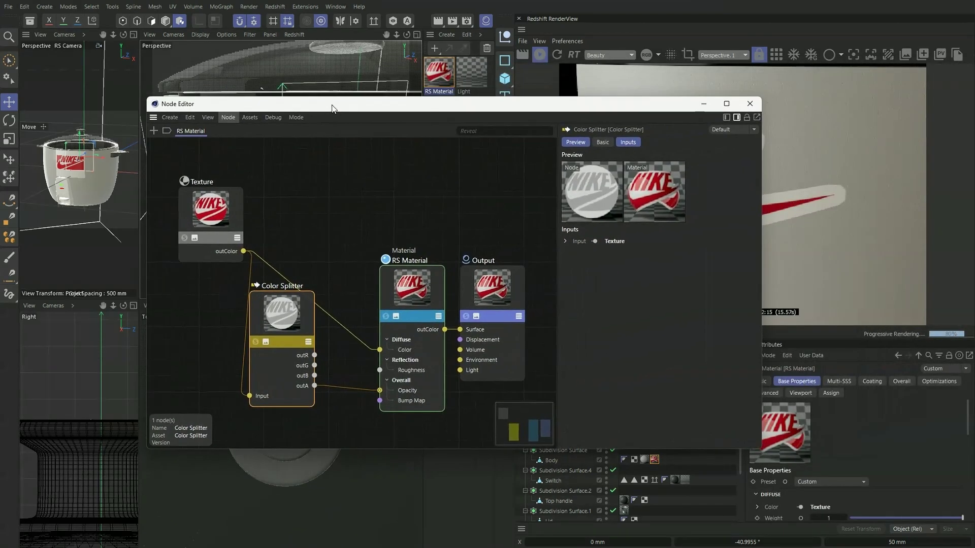
pyautogui.scroll(-3, 310, 169)
pyautogui.scroll(3, 298, 224)
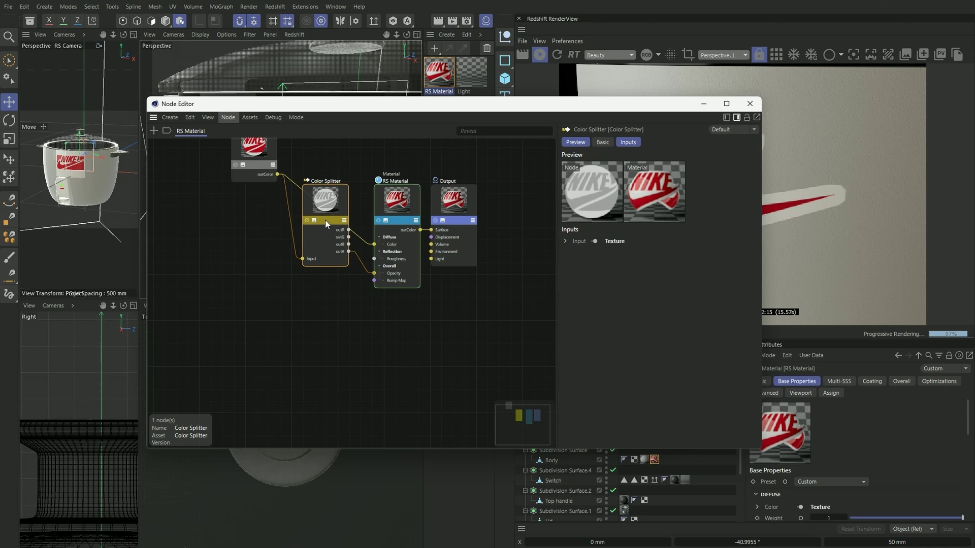
pyautogui.click(313, 306)
pyautogui.doubleClick(313, 304)
pyautogui.write('bump')
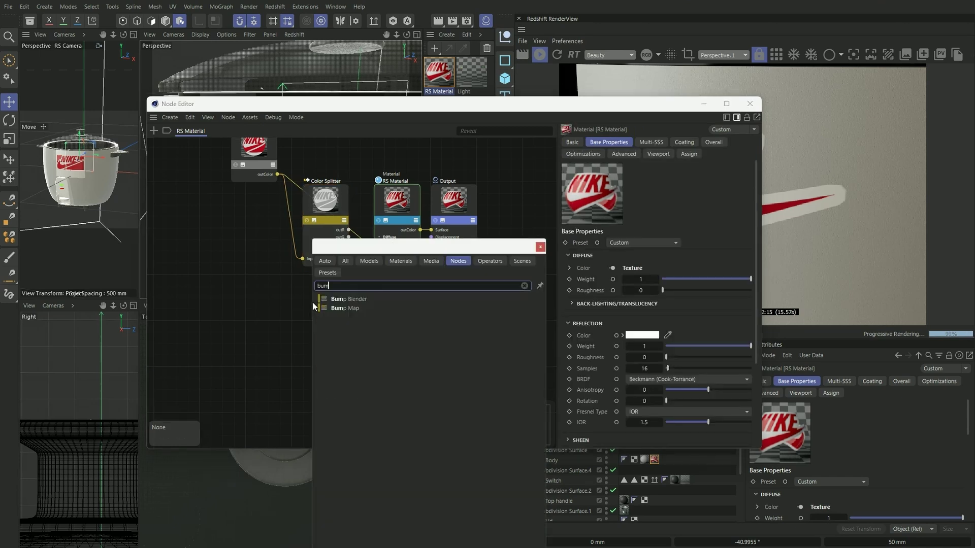
pyautogui.click(343, 308)
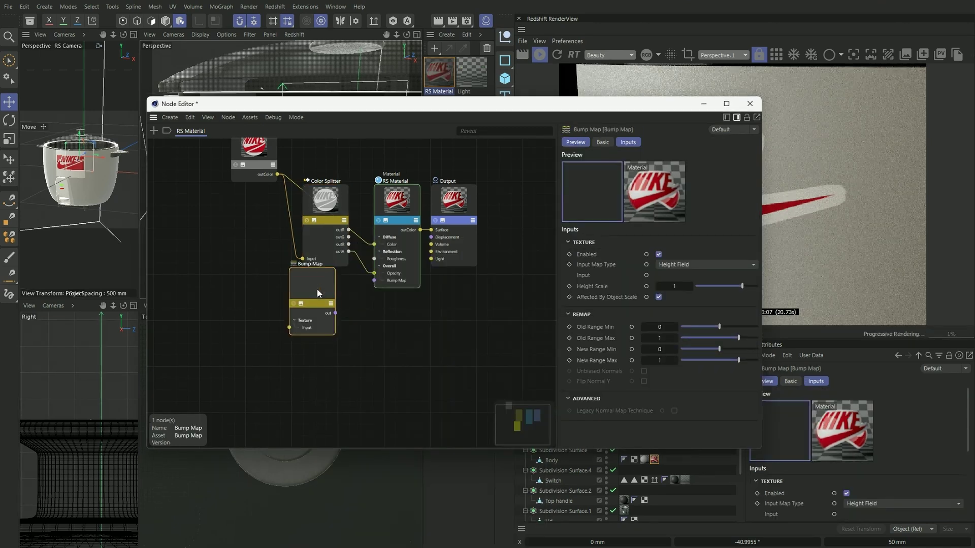
pyautogui.moveTo(317, 222); pyautogui.dragTo(321, 404)
# Wire Color Splitter outA into the Bump Map, and its output into the material's Bump Map input
pyautogui.scroll(3, 298, 298)
pyautogui.scroll(-1, 263, 291)
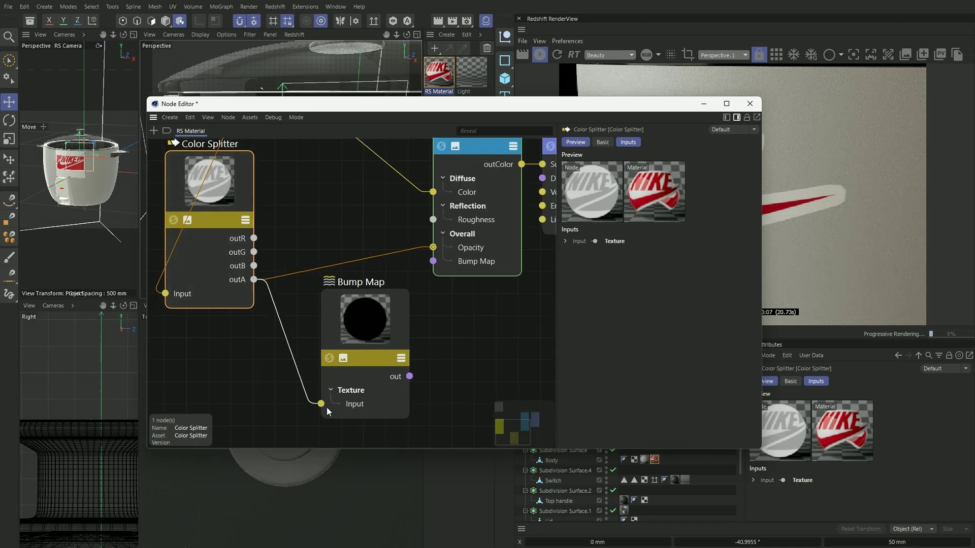
pyautogui.moveTo(374, 339); pyautogui.dragTo(346, 331)
pyautogui.moveTo(355, 104); pyautogui.dragTo(212, 93)
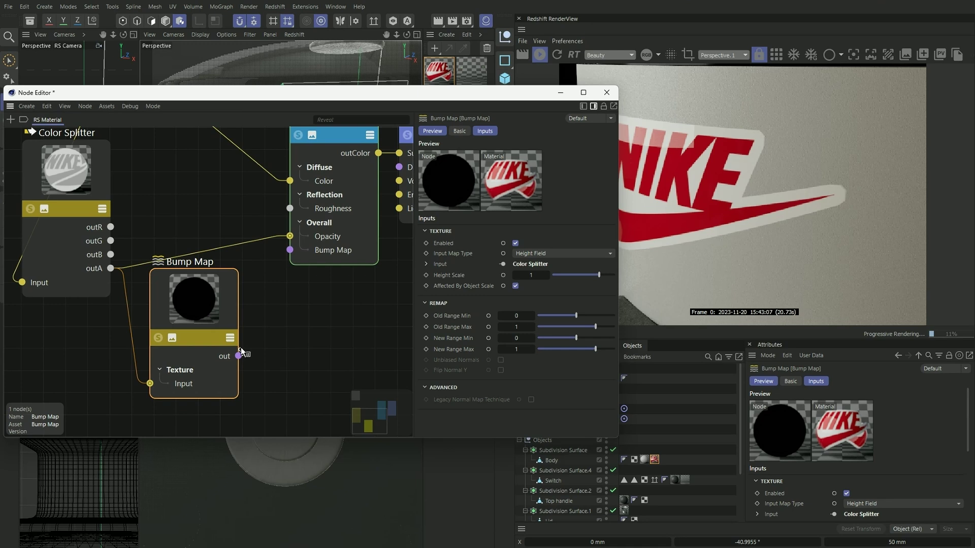
pyautogui.moveTo(239, 356); pyautogui.dragTo(290, 250)
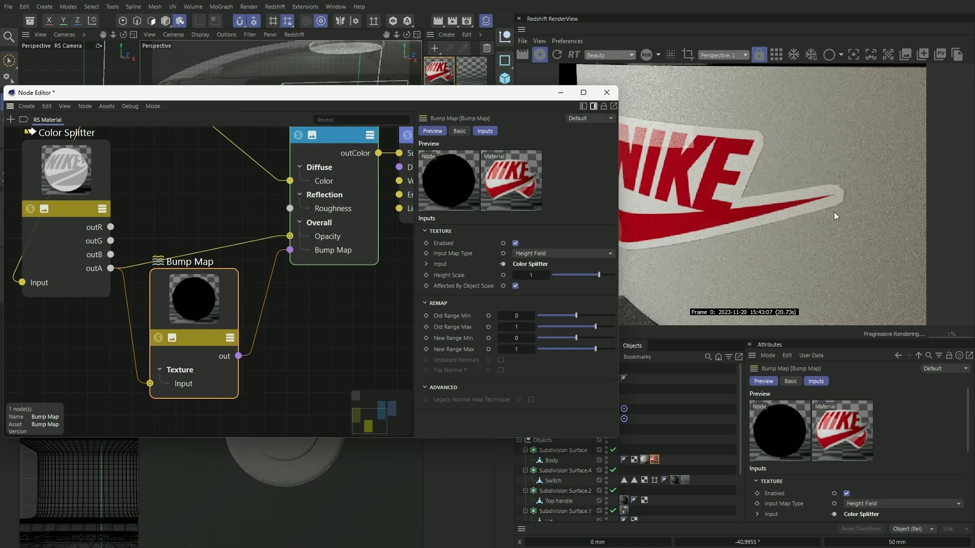
# Render through the RS Camera again and close the node editor
pyautogui.scroll(3, 835, 211)
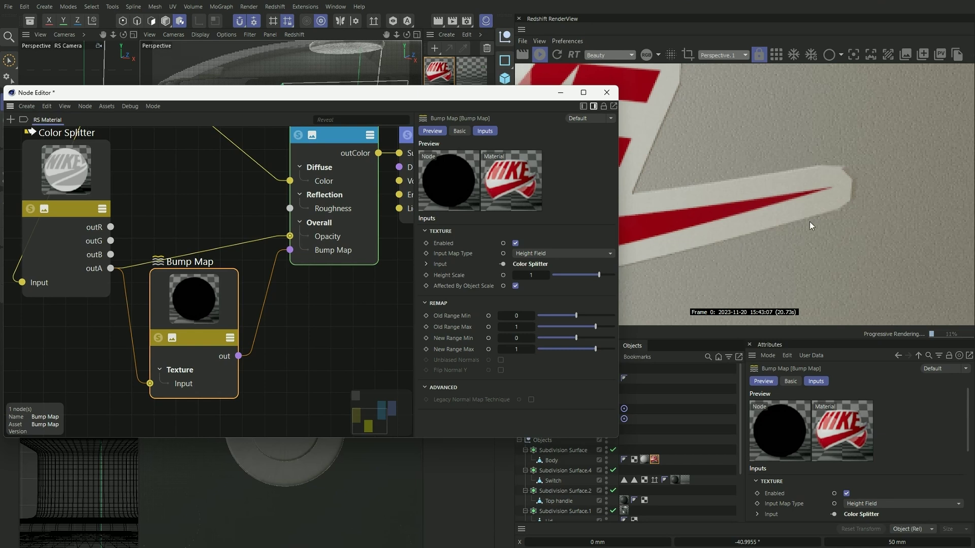
pyautogui.scroll(2, 757, 236)
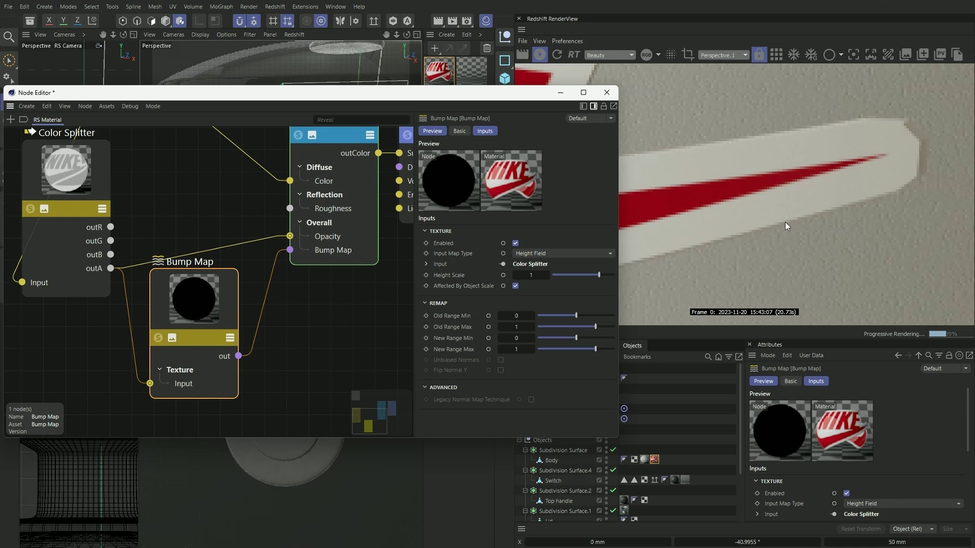
pyautogui.scroll(-4, 785, 222)
pyautogui.scroll(3, 725, 176)
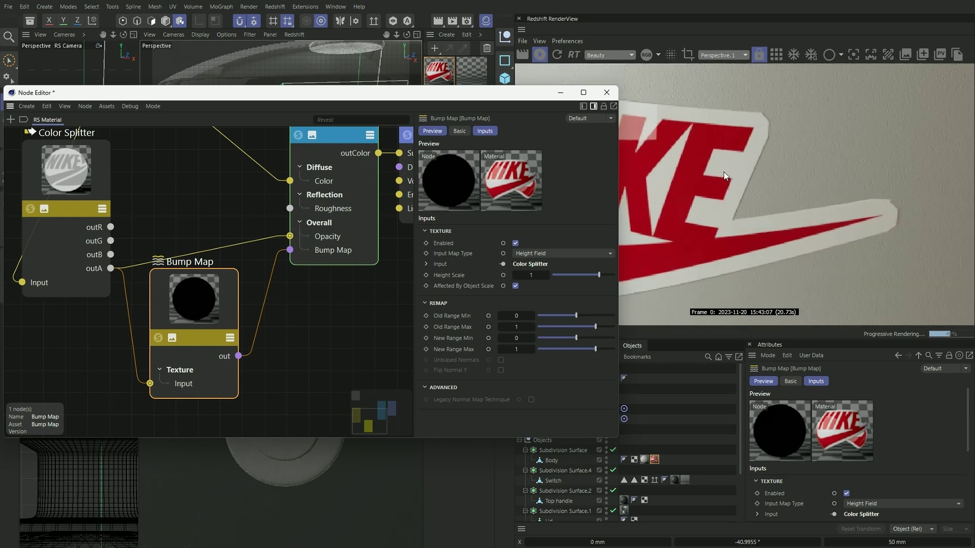
pyautogui.scroll(2, 725, 176)
pyautogui.scroll(-8, 801, 192)
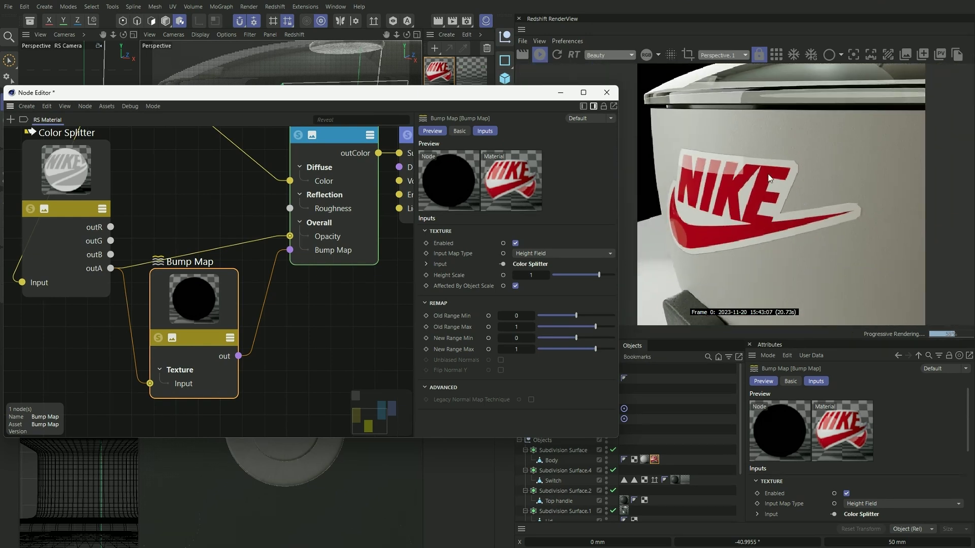
pyautogui.click(721, 57)
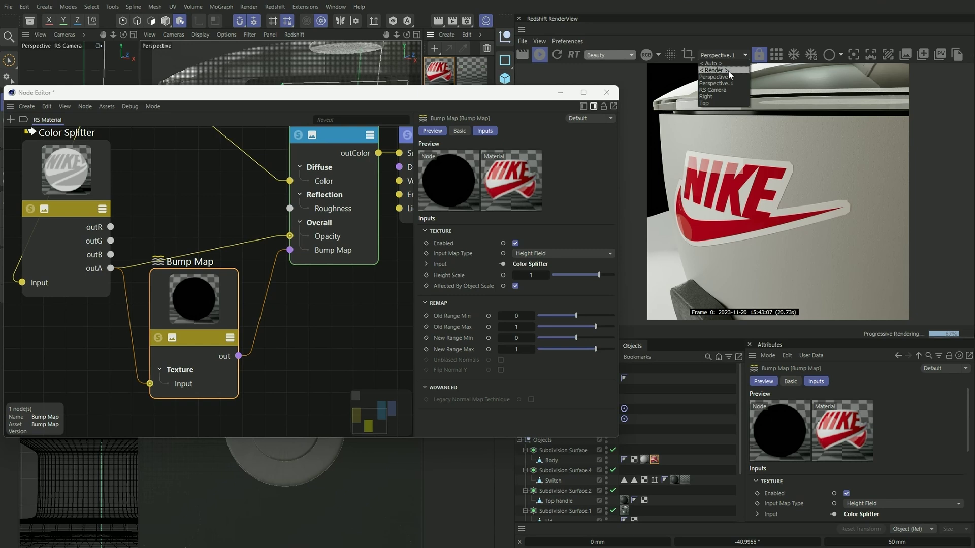
pyautogui.click(724, 90)
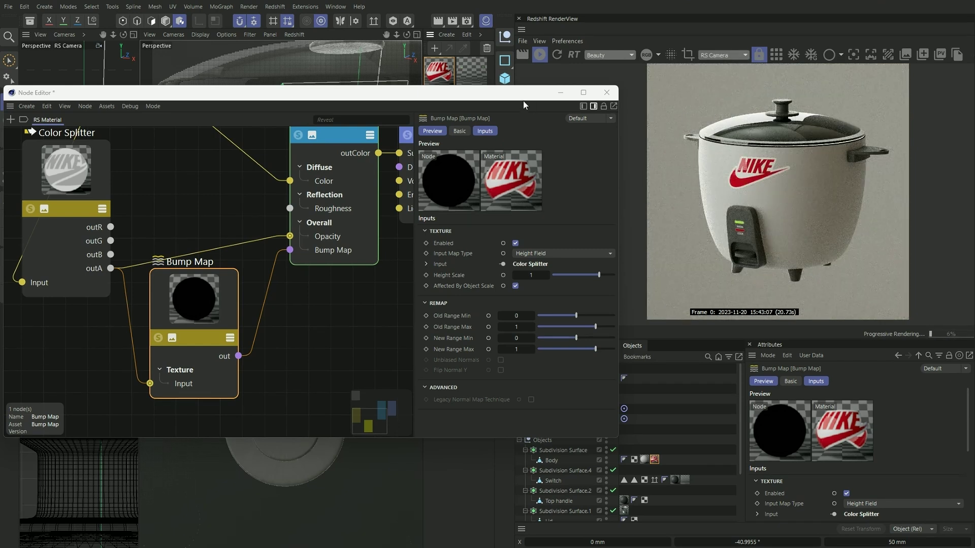
pyautogui.moveTo(526, 97); pyautogui.dragTo(548, 118)
pyautogui.click(607, 114)
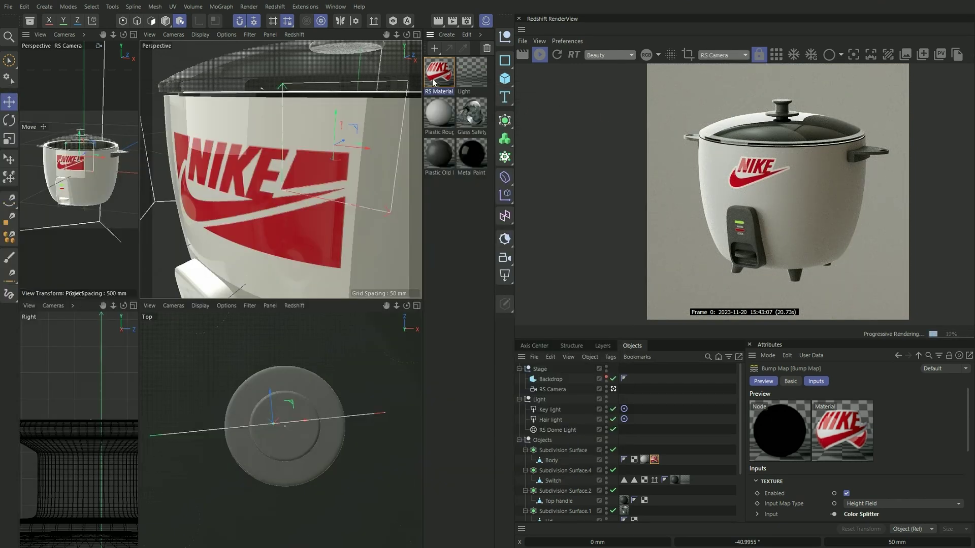
# Duplicate the NIKE sticker material and select the copy's Texture node
pyautogui.keyDown('ctrl'); pyautogui.moveTo(450, 81); pyautogui.dragTo(471, 71); pyautogui.keyUp('ctrl')
pyautogui.doubleClick(471, 71)
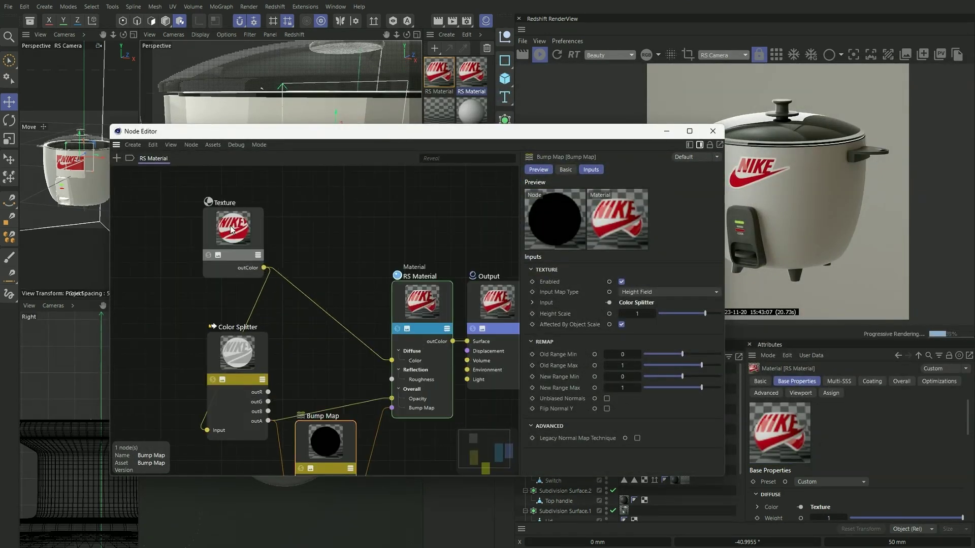
pyautogui.click(228, 230)
# Load the 711 image from the Stickers folder into the copy's texture, copying it into the project
pyautogui.click(710, 338)
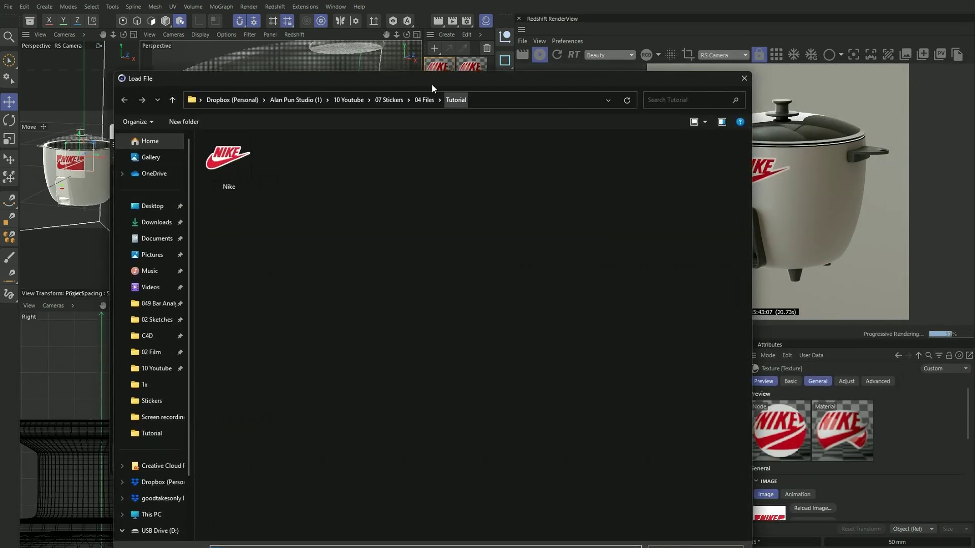
pyautogui.moveTo(407, 109); pyautogui.dragTo(398, 122)
pyautogui.click(398, 141)
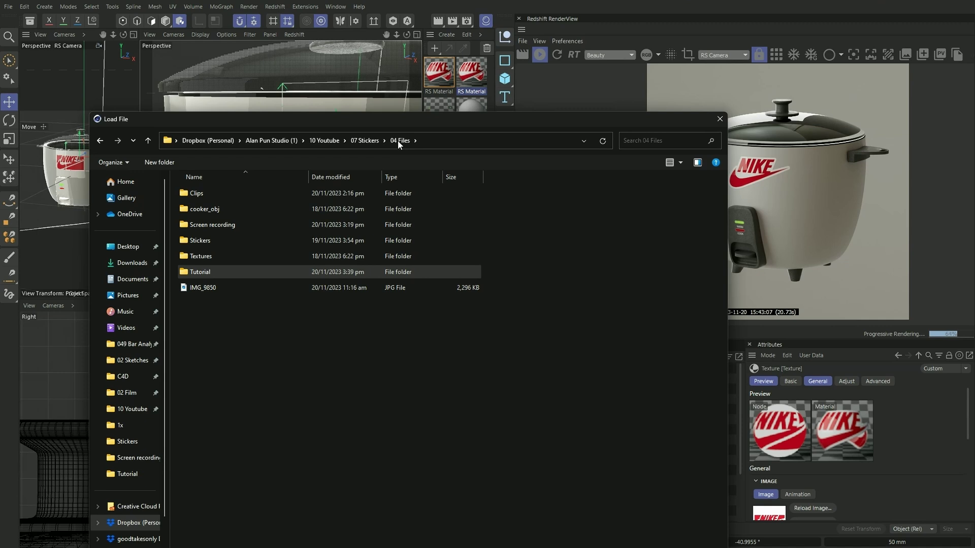
pyautogui.doubleClick(218, 241)
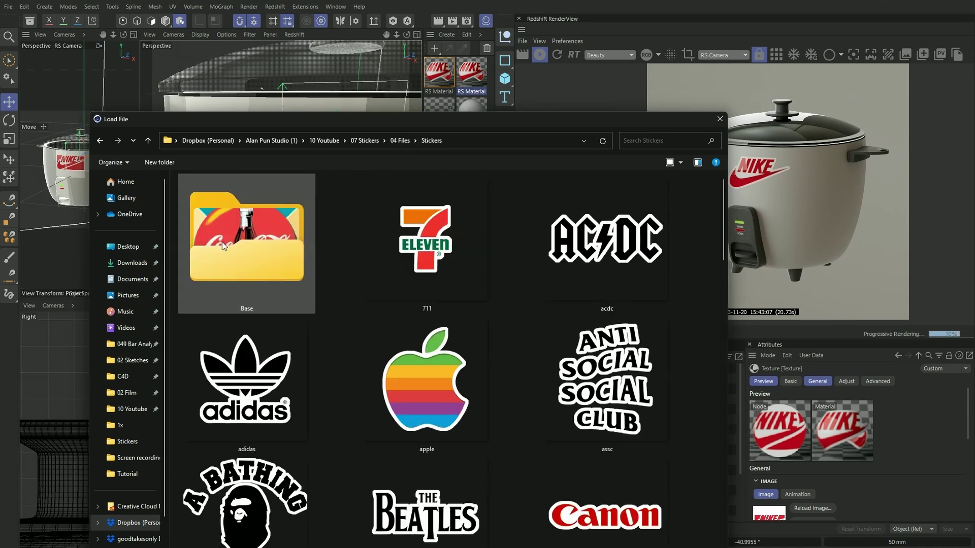
pyautogui.click(441, 246)
pyautogui.doubleClick(452, 205)
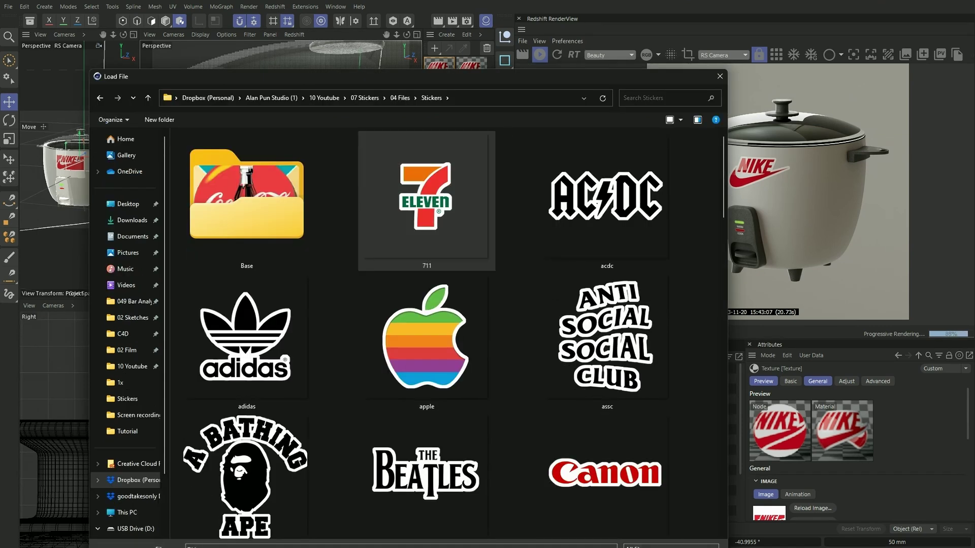
pyautogui.click(517, 329)
pyautogui.click(507, 320)
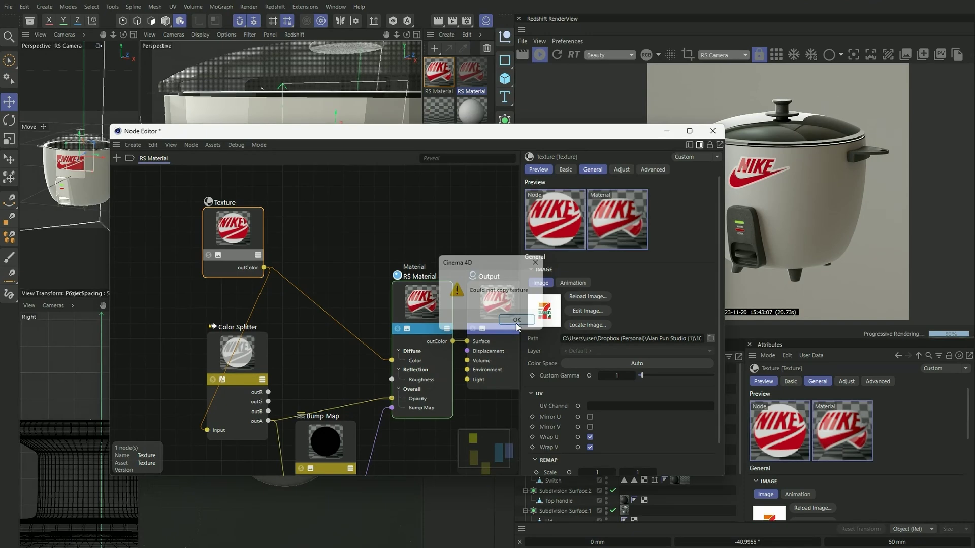
pyautogui.click(705, 134)
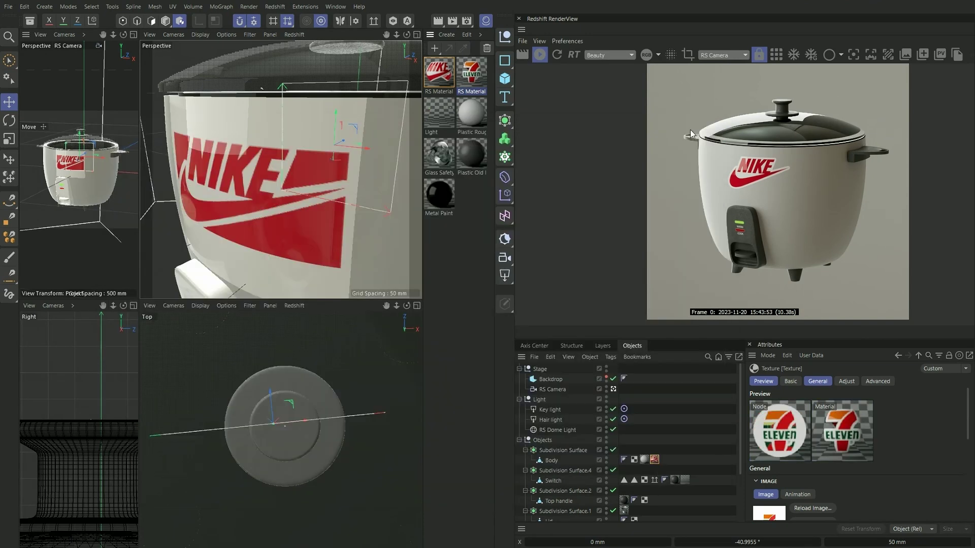
pyautogui.click(469, 76)
# Apply the 7-Eleven material to the Body with Flat projection limited to the Front side
pyautogui.moveTo(470, 76); pyautogui.dragTo(660, 461)
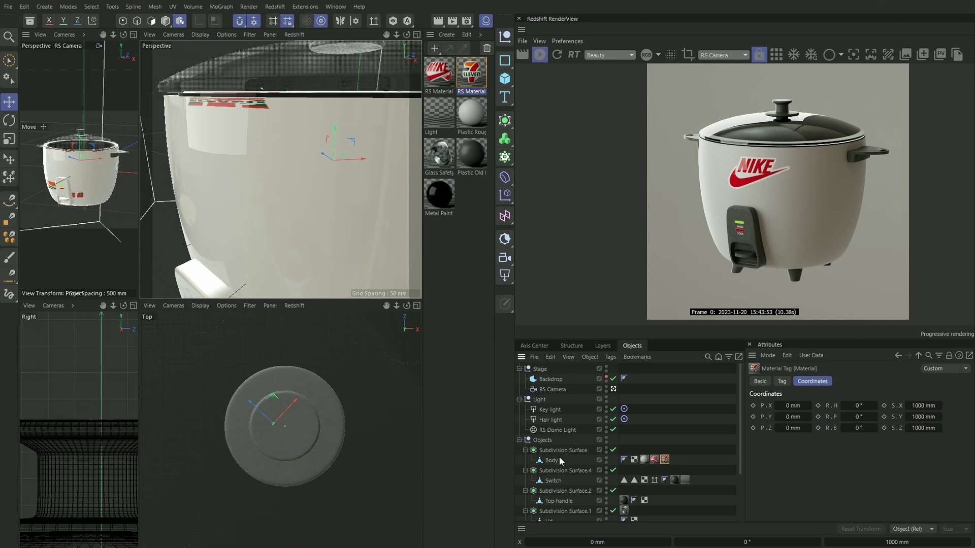
pyautogui.click(782, 381)
pyautogui.click(858, 427)
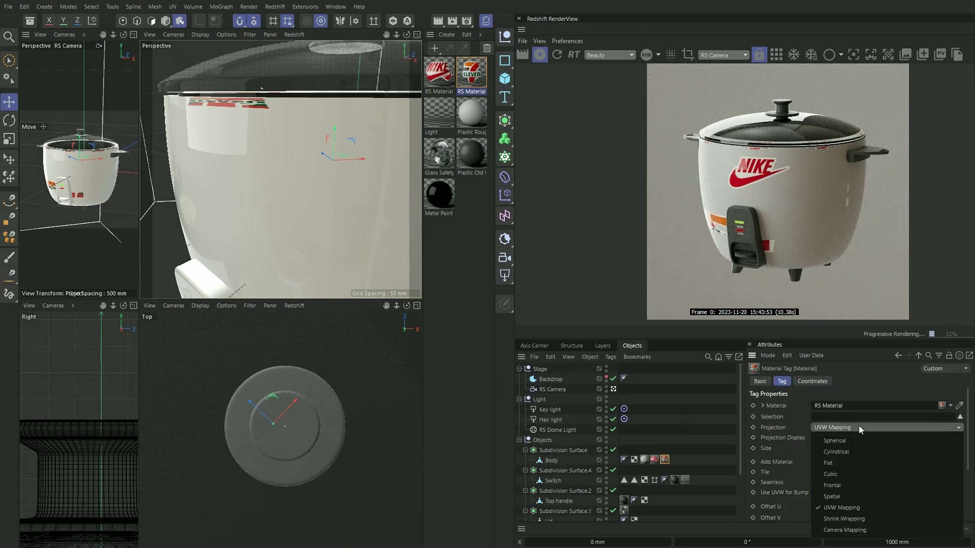
pyautogui.click(846, 463)
pyautogui.click(888, 449)
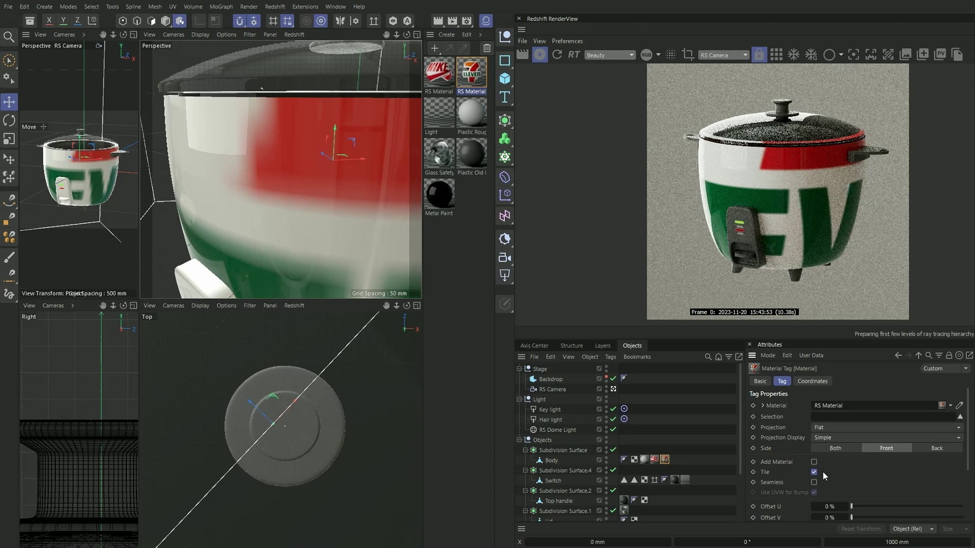
# Scale the 7-Eleven texture to 50 mm on both X and Y
pyautogui.click(812, 381)
pyautogui.click(918, 404)
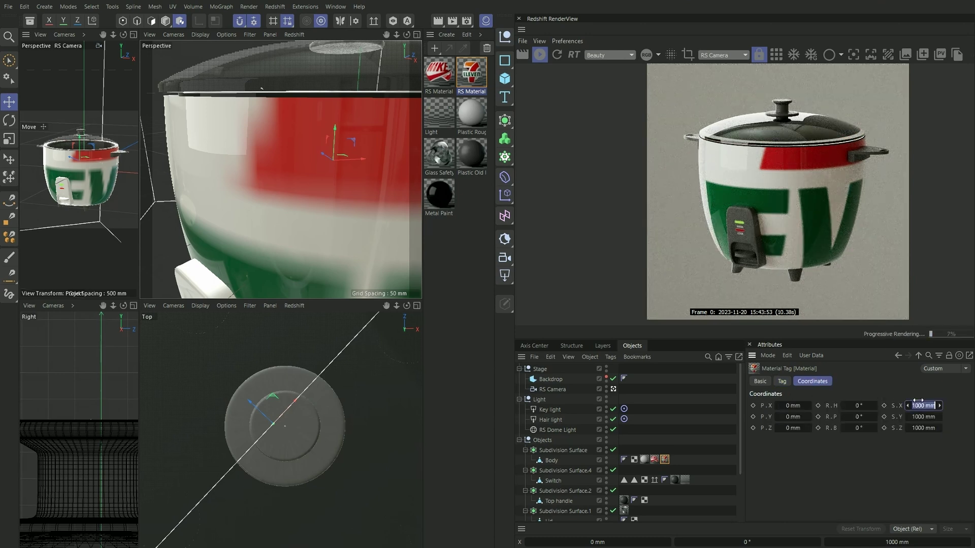
pyautogui.write('50')
pyautogui.press('Tab')
pyautogui.write('50')
pyautogui.press('Return')
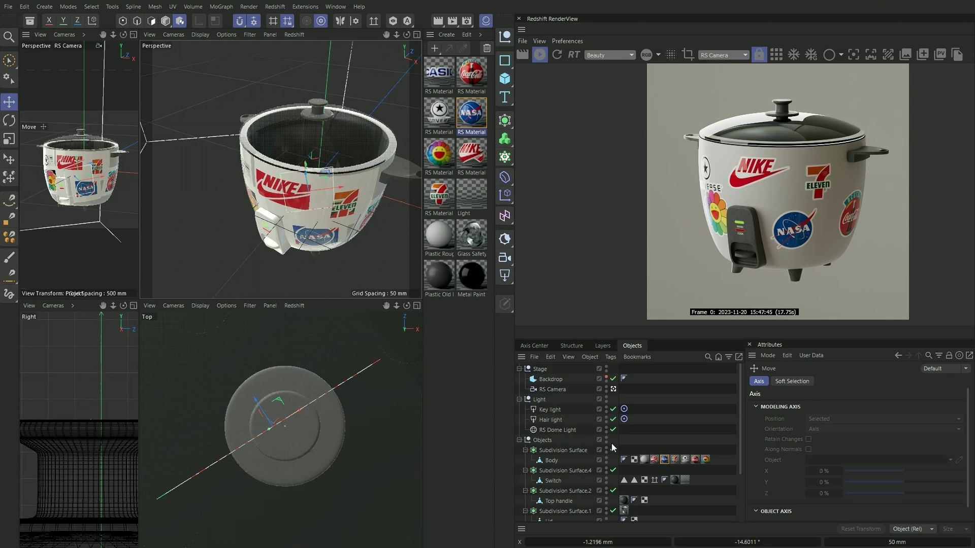
pyautogui.click(644, 459)
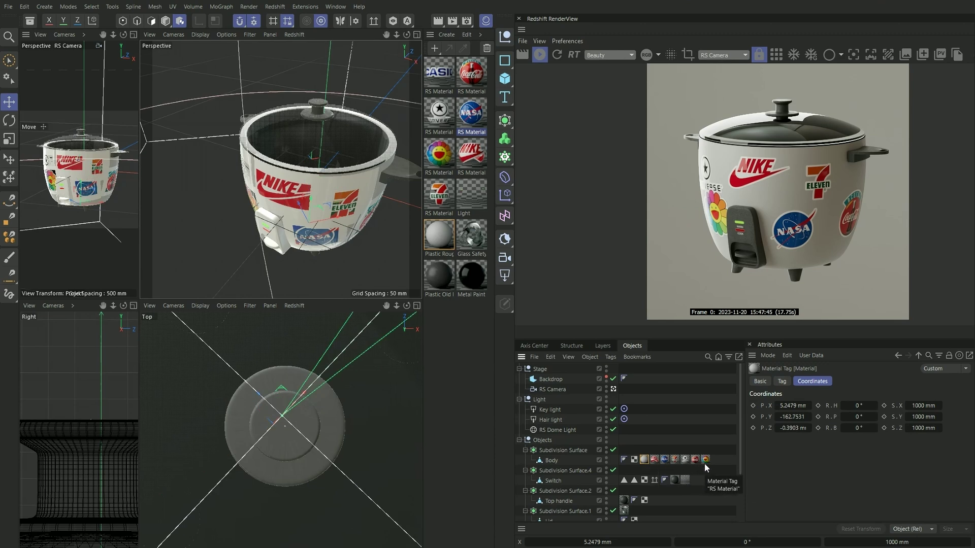
pyautogui.moveTo(444, 79); pyautogui.dragTo(559, 461)
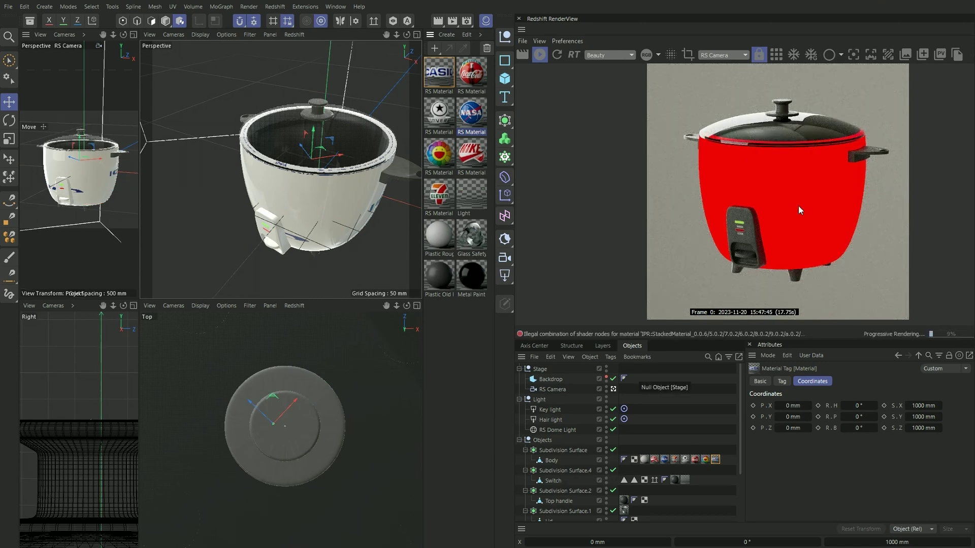
pyautogui.press('Delete')
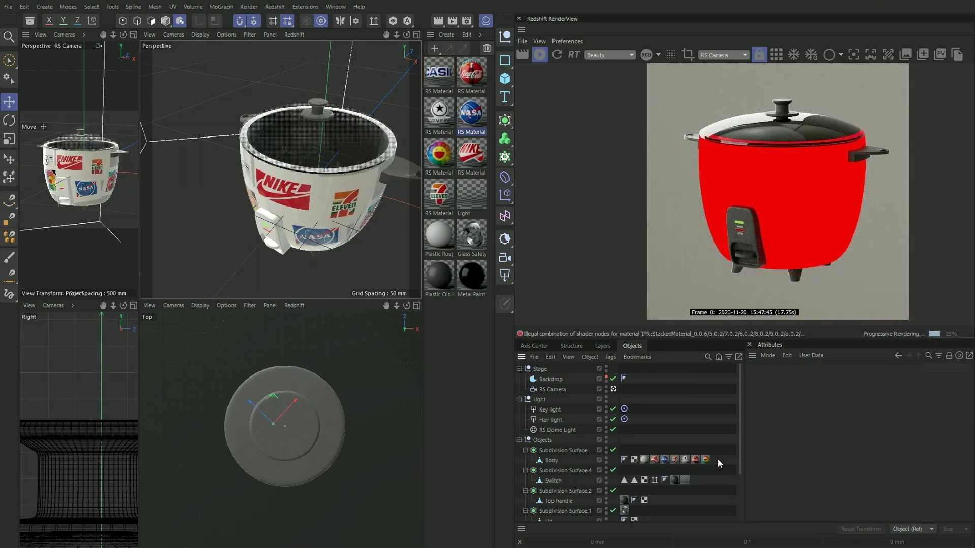
# Duplicate the Subdivision Surface and delete all seven material tags from the copy's Body
pyautogui.click(577, 452)
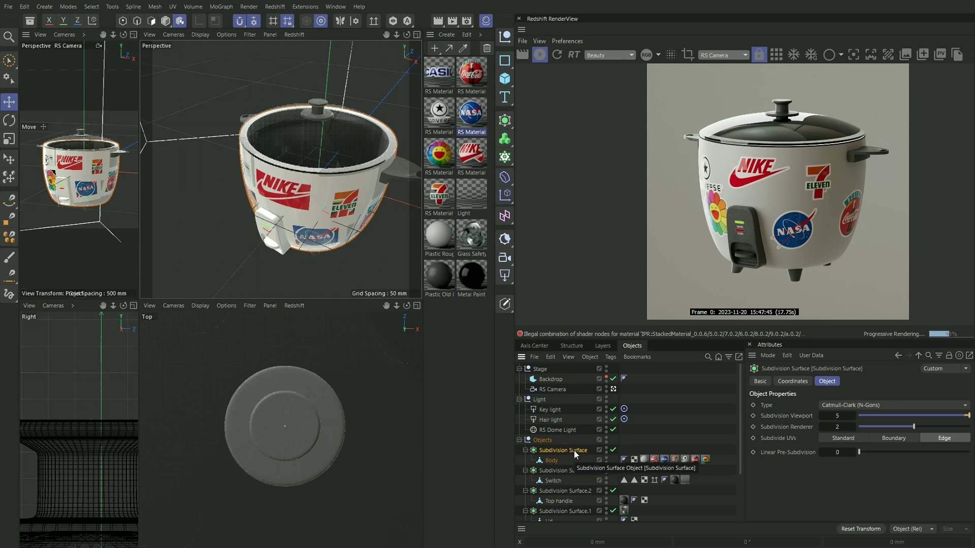
pyautogui.moveTo(574, 450); pyautogui.dragTo(574, 446)
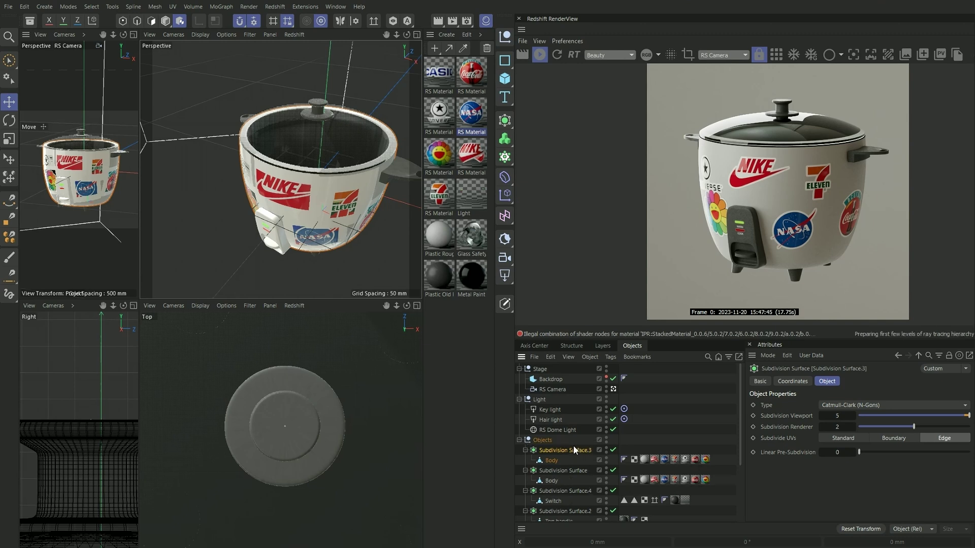
pyautogui.click(644, 460)
pyautogui.keyDown('shift'); pyautogui.click(706, 460); pyautogui.keyUp('shift')
pyautogui.press('Delete')
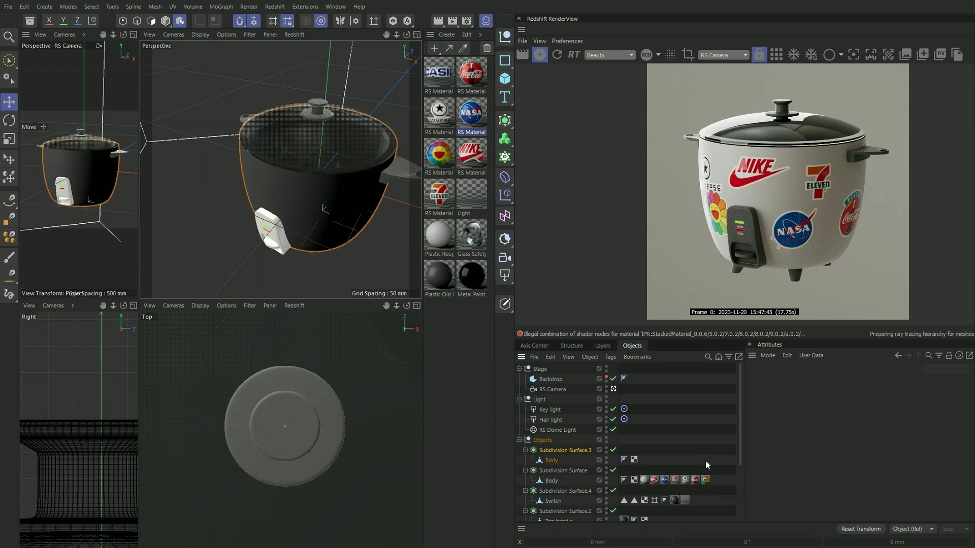
pyautogui.click(446, 34)
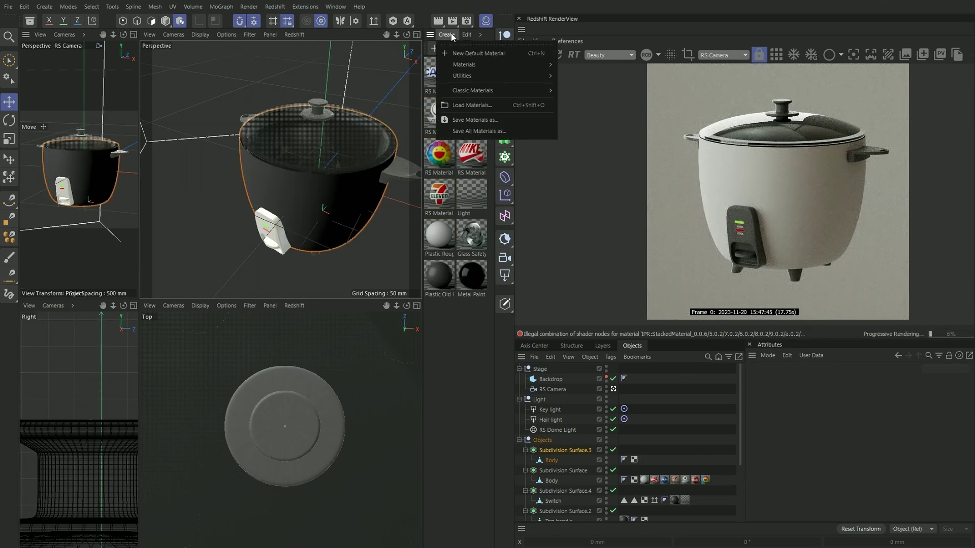
pyautogui.click(461, 345)
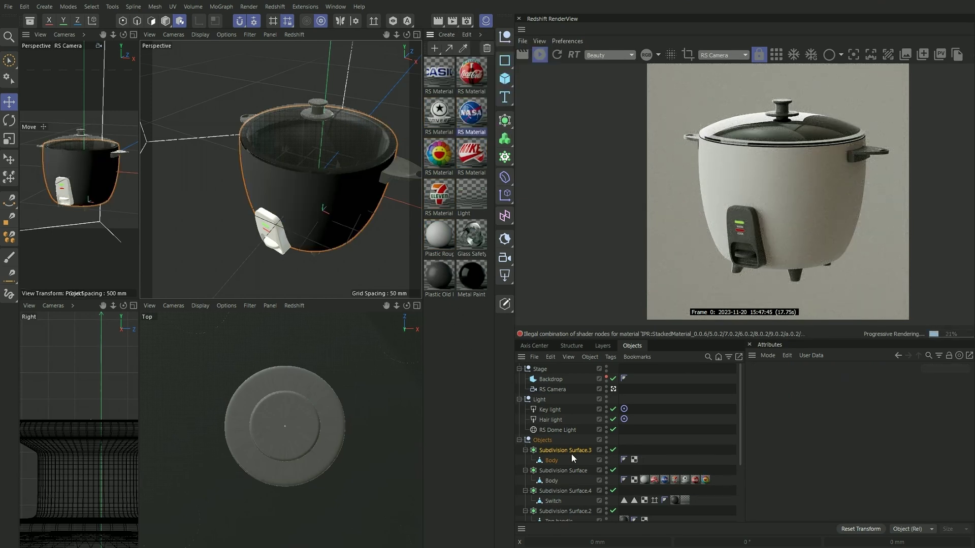
# Scale the copy to 1.01 on X, Y and Z
pyautogui.click(559, 451)
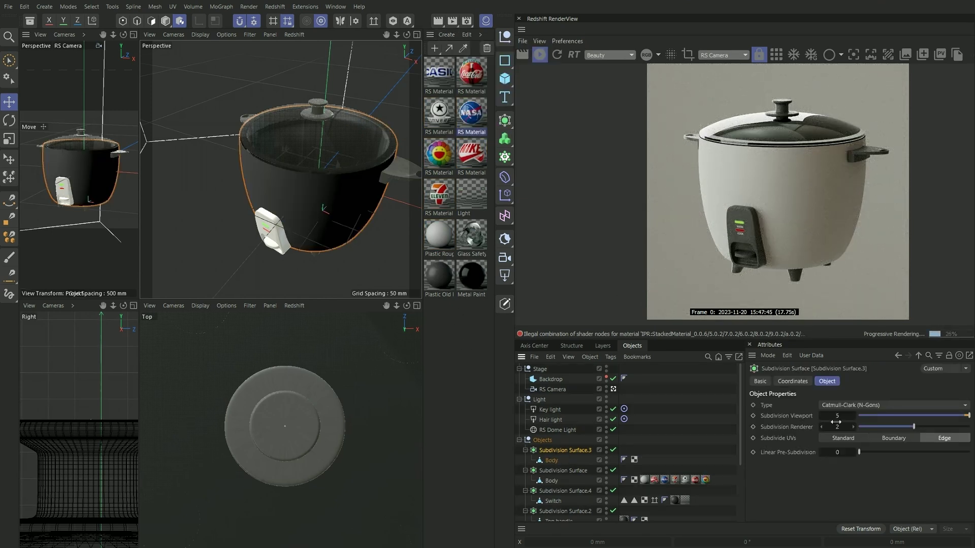
pyautogui.click(795, 381)
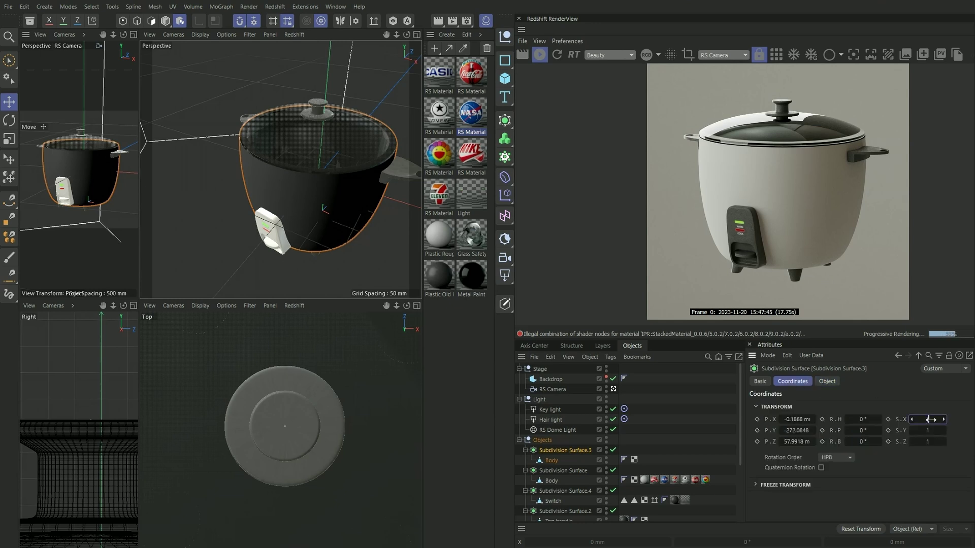
pyautogui.click(929, 419)
pyautogui.press('Return')
pyautogui.click(927, 430)
pyautogui.write('1.01')
pyautogui.press('Return')
pyautogui.click(933, 442)
pyautogui.write('1.01')
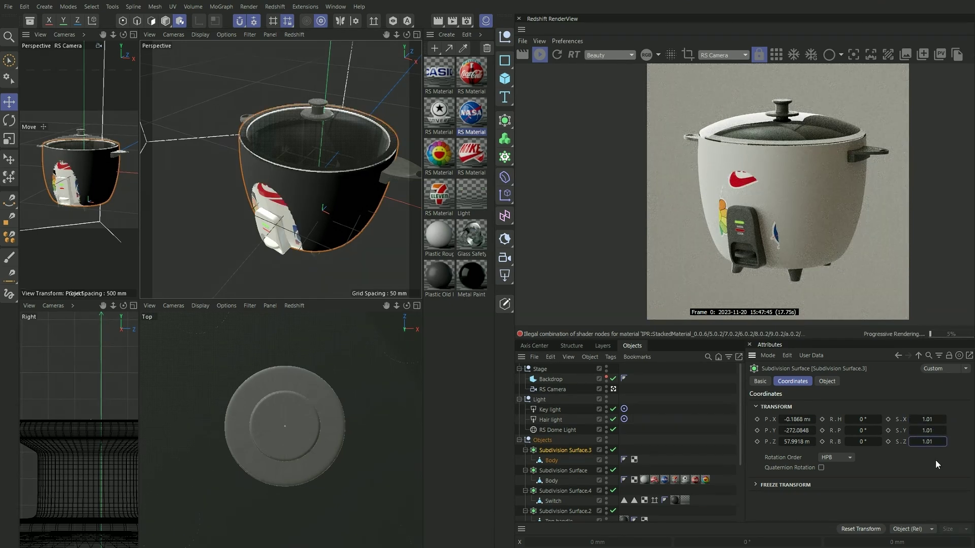
pyautogui.press('Return')
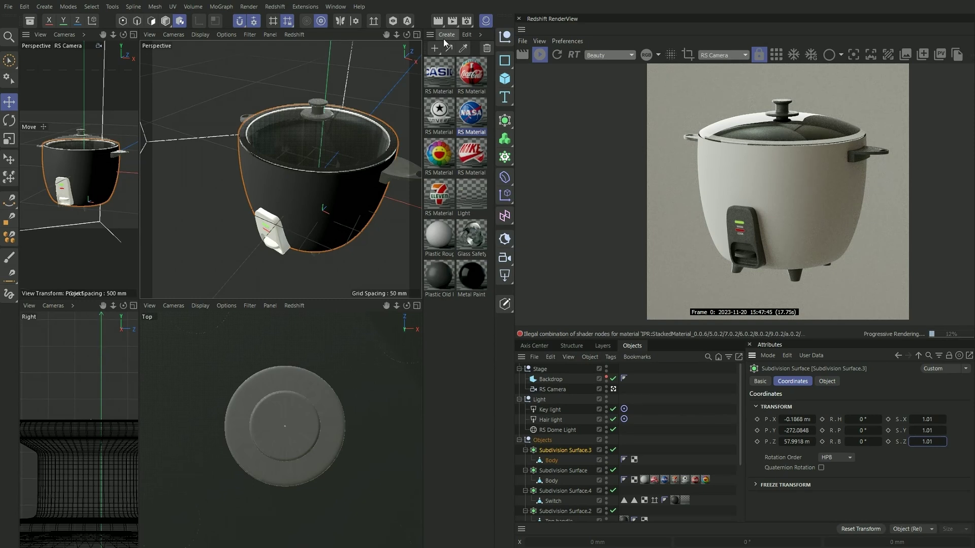
pyautogui.click(444, 36)
# Create a Redshift material with opacity dragged to 0% and apply it to Subdivision Surface.3's Body
pyautogui.moveTo(477, 65)
pyautogui.click(590, 77)
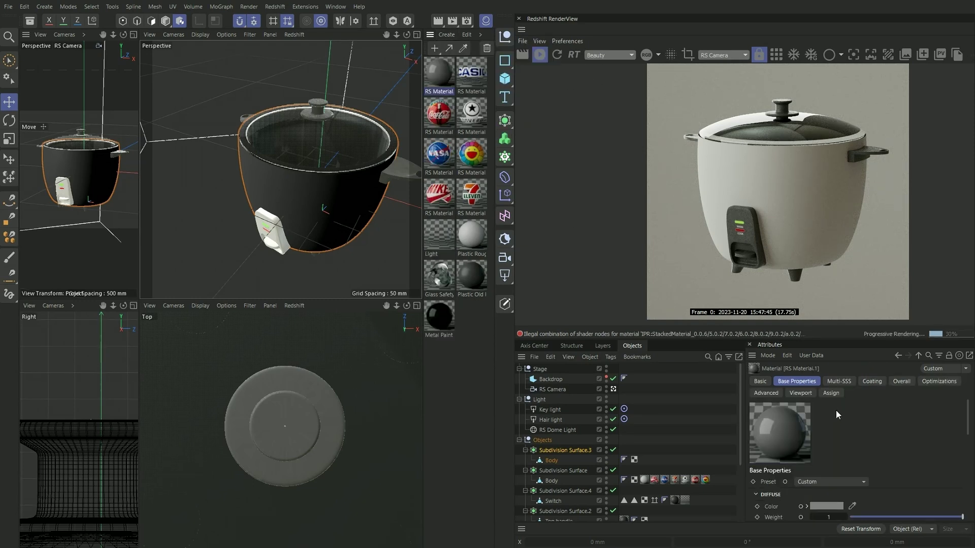
pyautogui.click(903, 382)
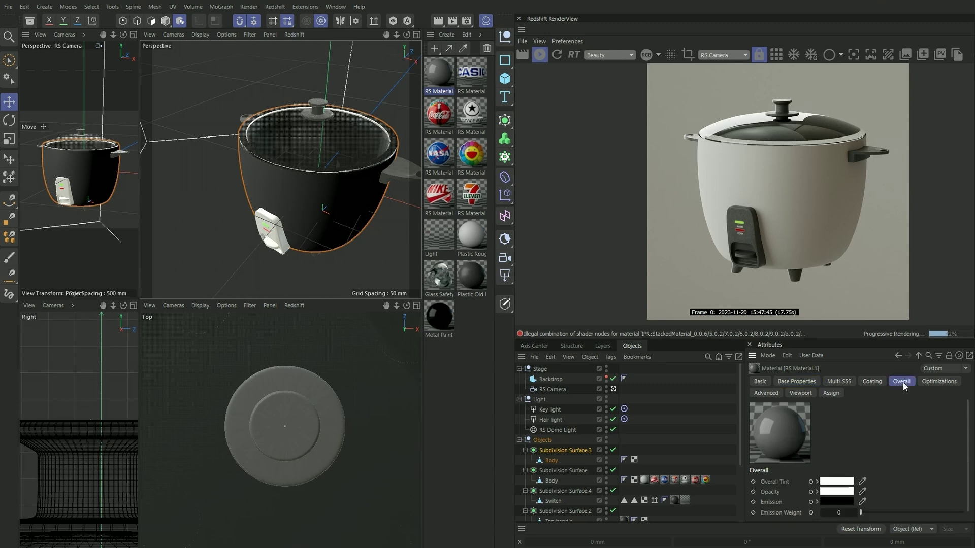
pyautogui.click(817, 483)
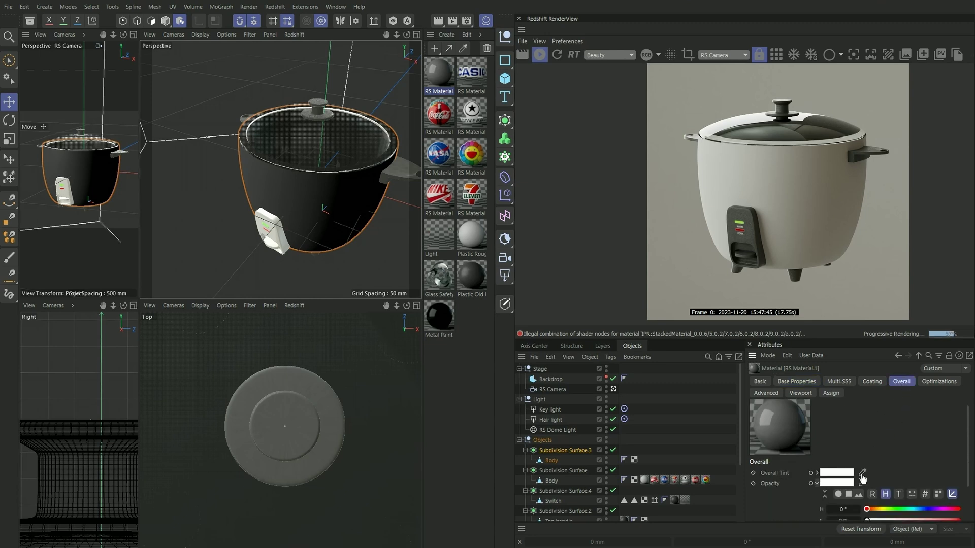
pyautogui.moveTo(951, 486); pyautogui.dragTo(791, 480)
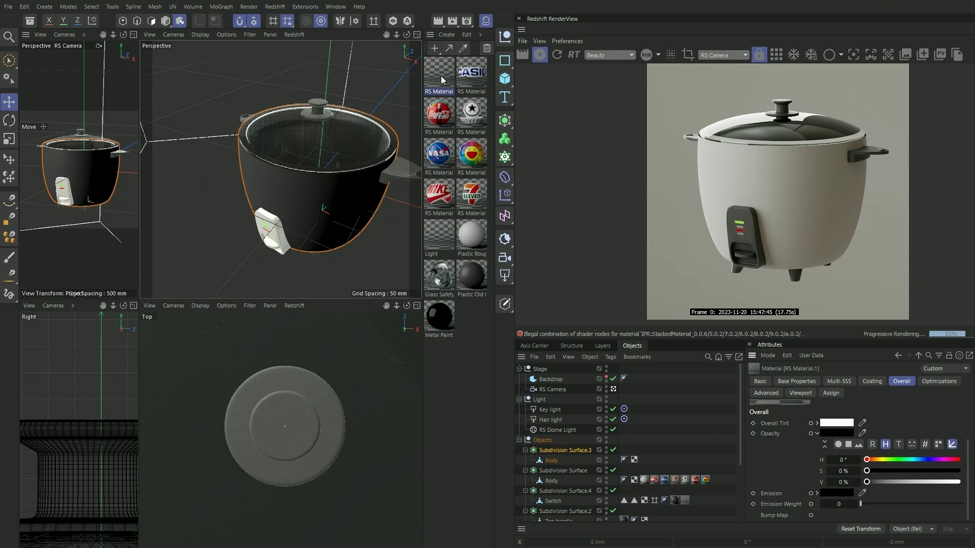
pyautogui.moveTo(440, 76); pyautogui.dragTo(552, 461)
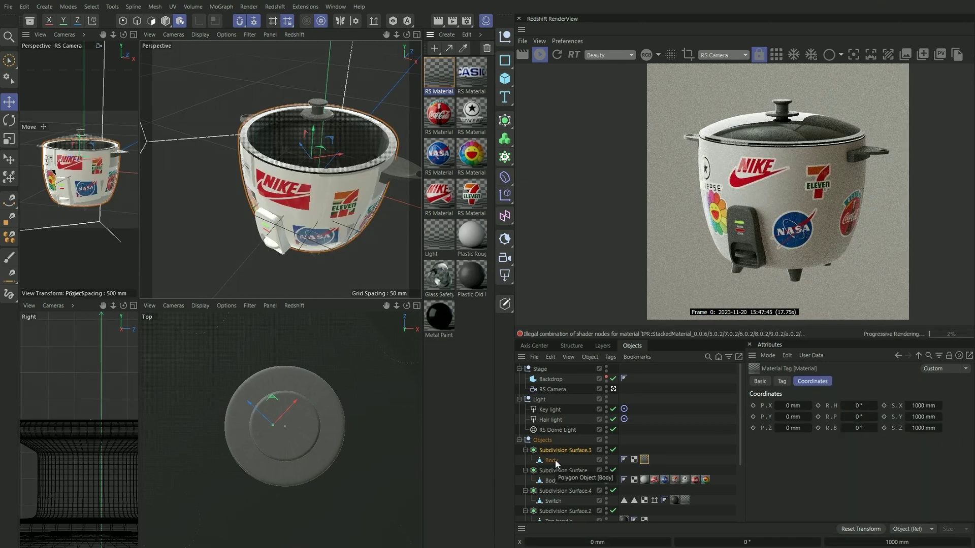
# Apply the CASIO material to the shell's Body with Flat projection on the Front side
pyautogui.click(473, 76)
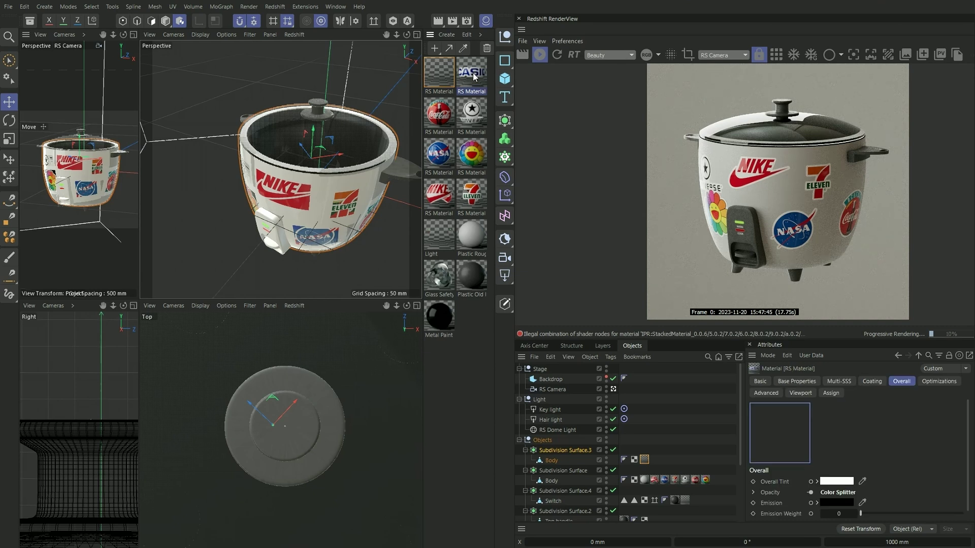
pyautogui.moveTo(473, 75); pyautogui.dragTo(620, 459)
pyautogui.click(782, 381)
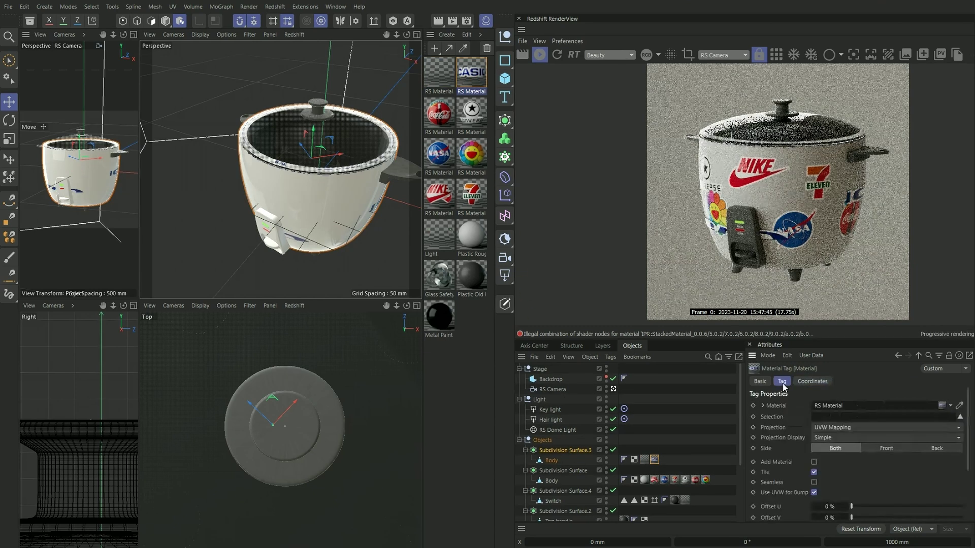
pyautogui.click(885, 449)
pyautogui.click(840, 428)
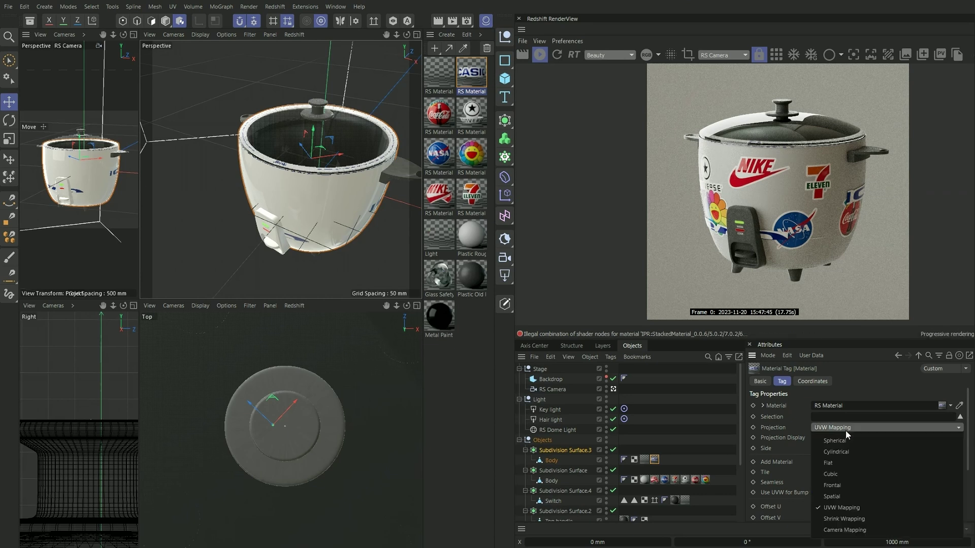
pyautogui.click(849, 463)
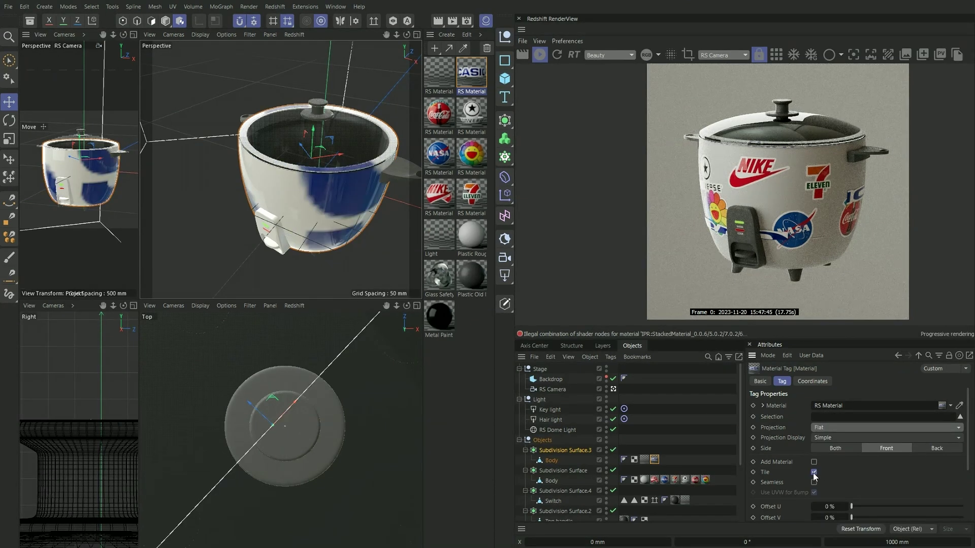
# Scale the CASIO projection to 50 × 50 mm and rotate it about 33° below the NIKE logo
pyautogui.click(813, 381)
pyautogui.click(923, 406)
pyautogui.write('50')
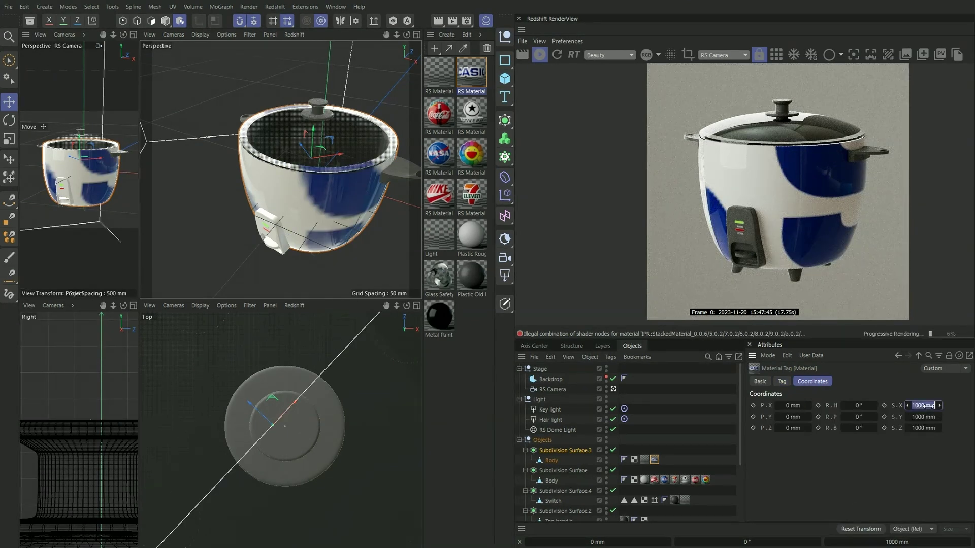
pyautogui.press('Tab')
pyautogui.write('50')
pyautogui.press('Return')
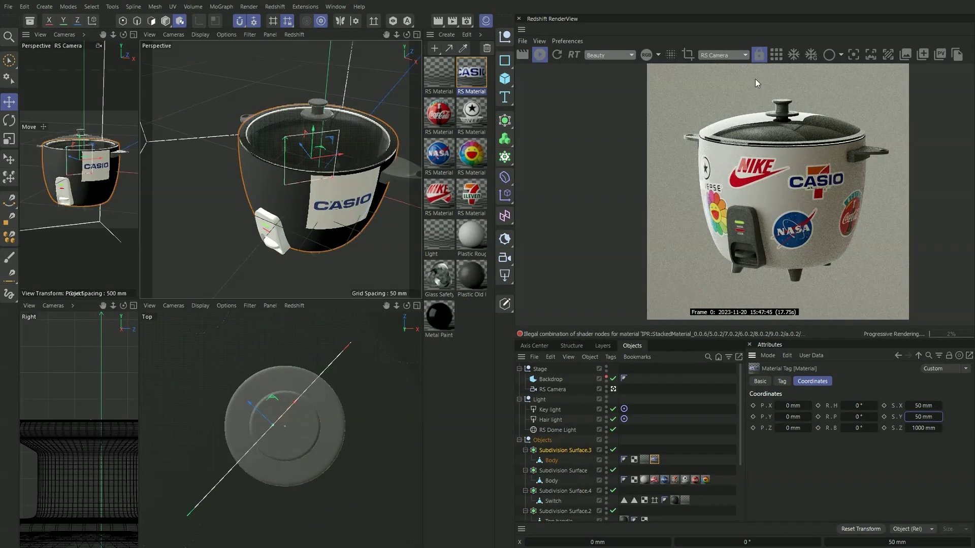
pyautogui.press('r')
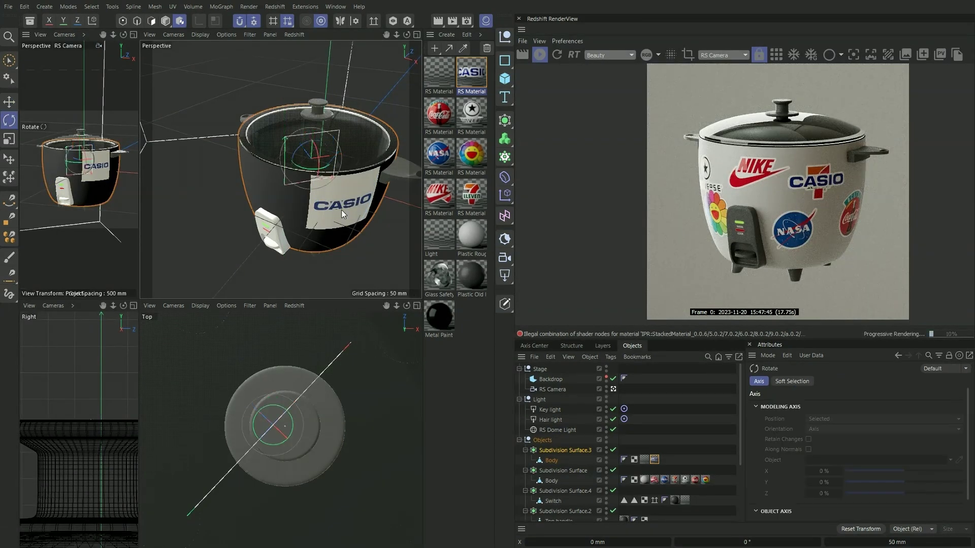
pyautogui.moveTo(313, 175); pyautogui.dragTo(314, 141)
pyautogui.press('e')
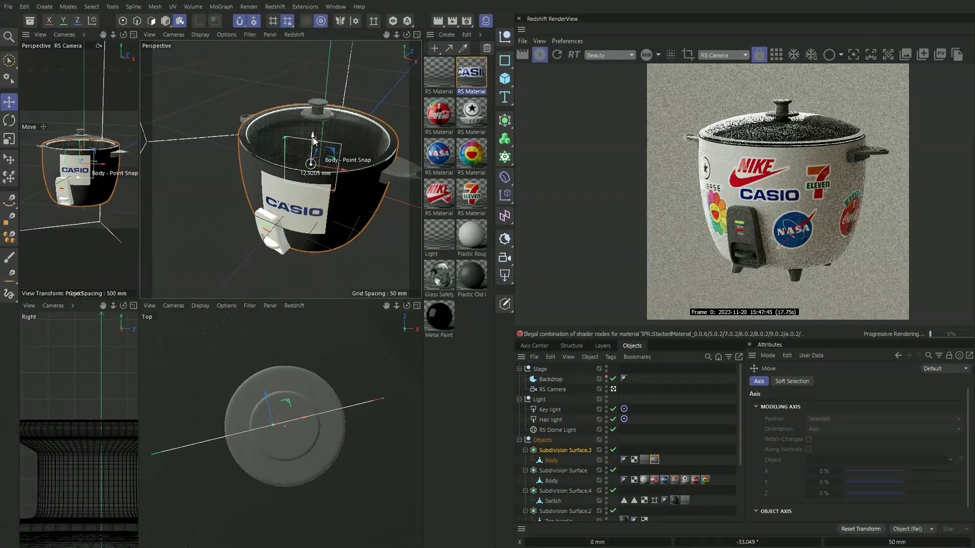